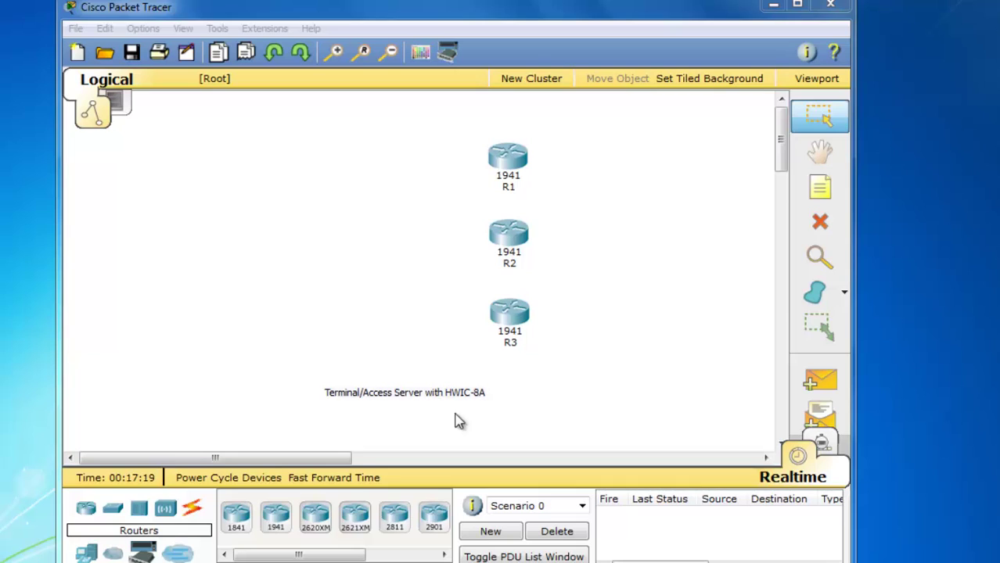
Step: Bring up the rack photo from the Windows Photo Viewer taskbar thumbnail
{"action": "mouse_move", "coordinate": [219, 562]}
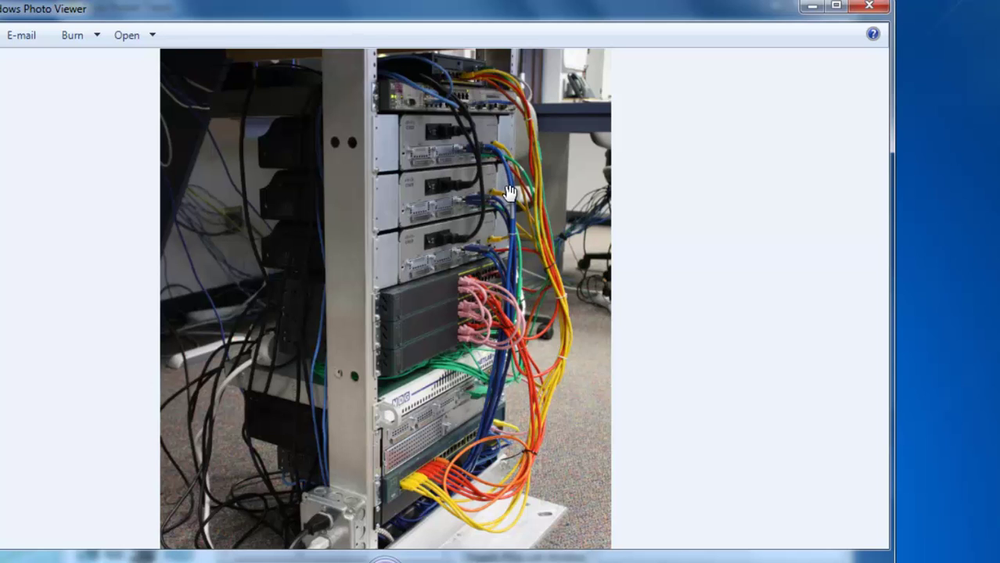
Step: Advance to the side-view rack photo and zoom in on the lower cabling
{"action": "key", "text": "Right"}
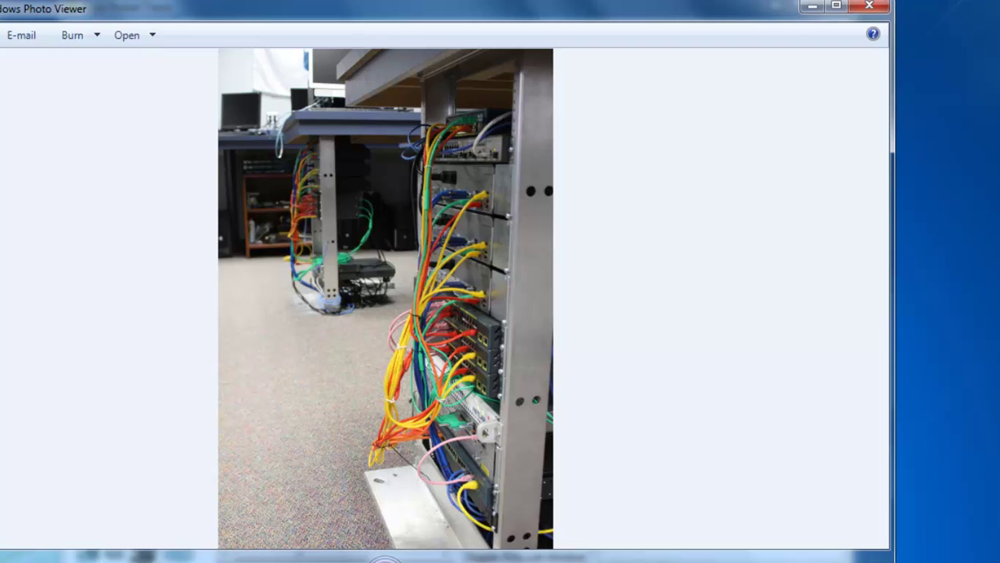
{"action": "scroll", "coordinate": [244, 532], "scroll_direction": "up", "scroll_amount": 3}
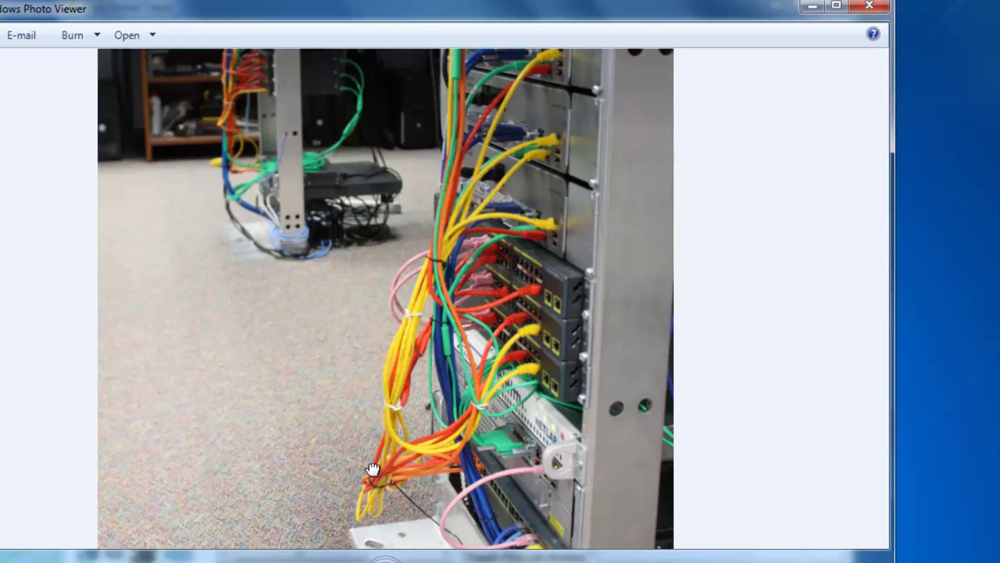
{"action": "left_click_drag", "start_coordinate": [373, 469], "coordinate": [368, 398]}
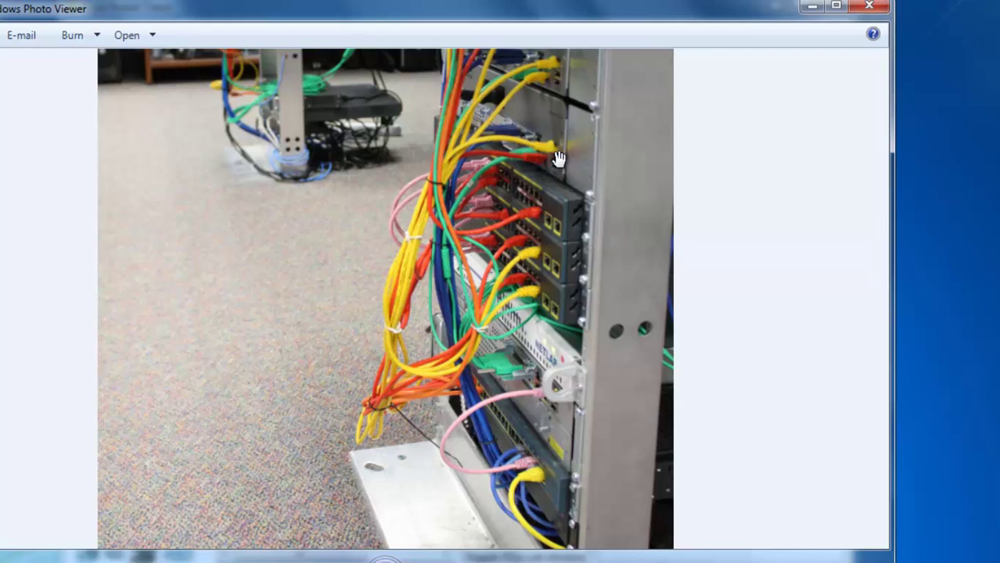
Step: Pan across the top and lower cabling of the rack, then minimize the viewer
{"action": "left_click_drag", "start_coordinate": [598, 147], "coordinate": [605, 229]}
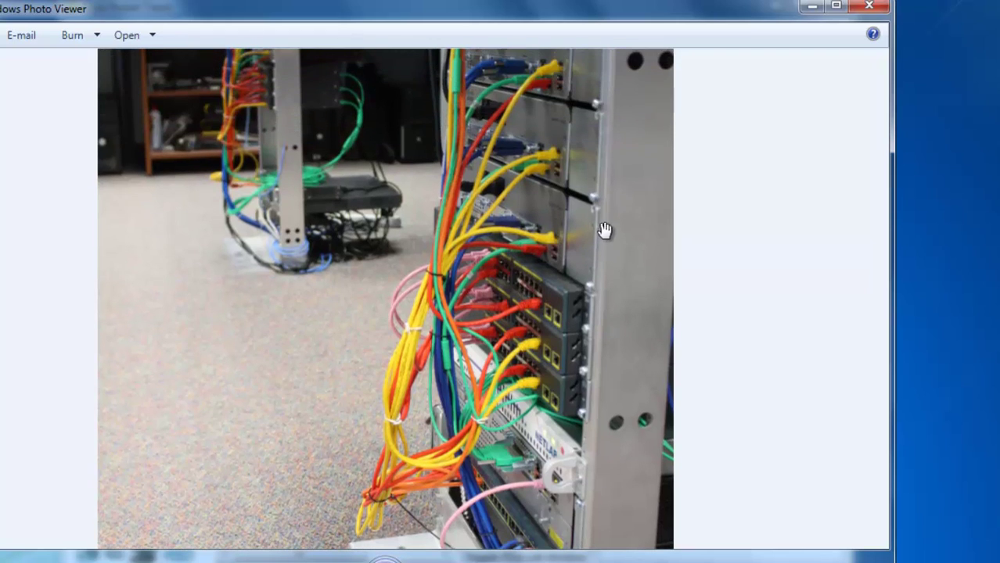
{"action": "left_click_drag", "start_coordinate": [587, 125], "coordinate": [584, 251]}
{"action": "left_click_drag", "start_coordinate": [574, 191], "coordinate": [581, 224]}
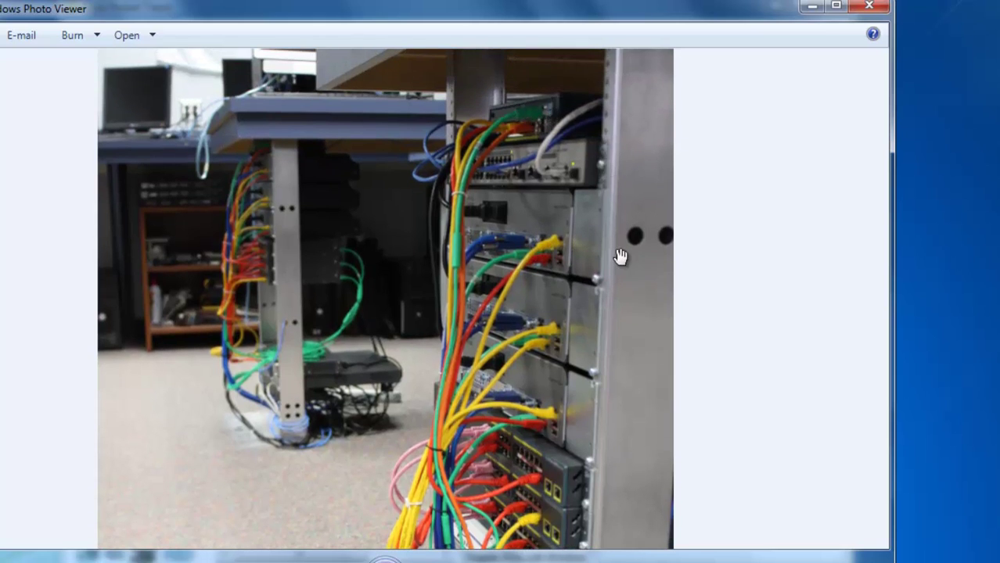
{"action": "left_click_drag", "start_coordinate": [570, 387], "coordinate": [580, 129]}
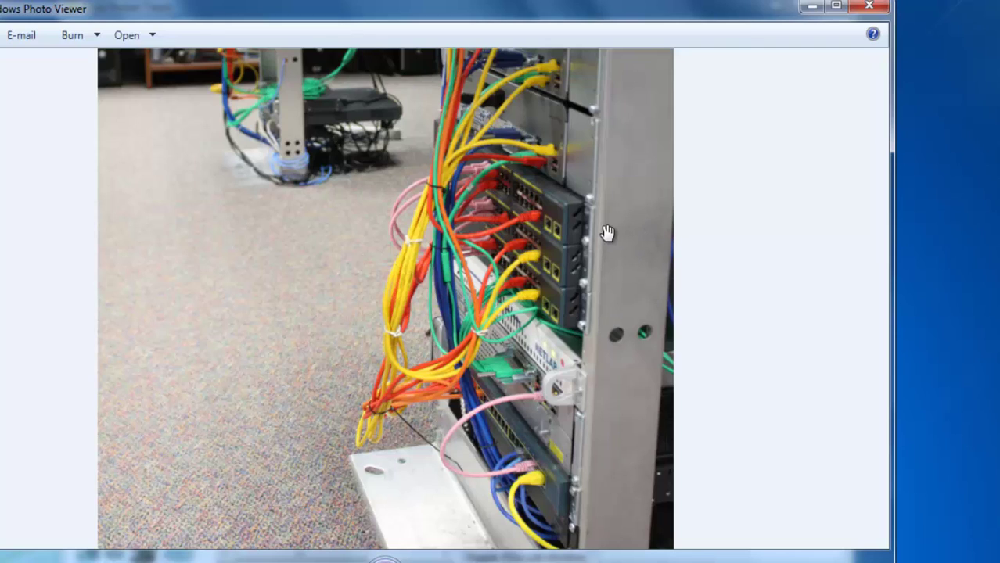
{"action": "left_click", "coordinate": [810, 9]}
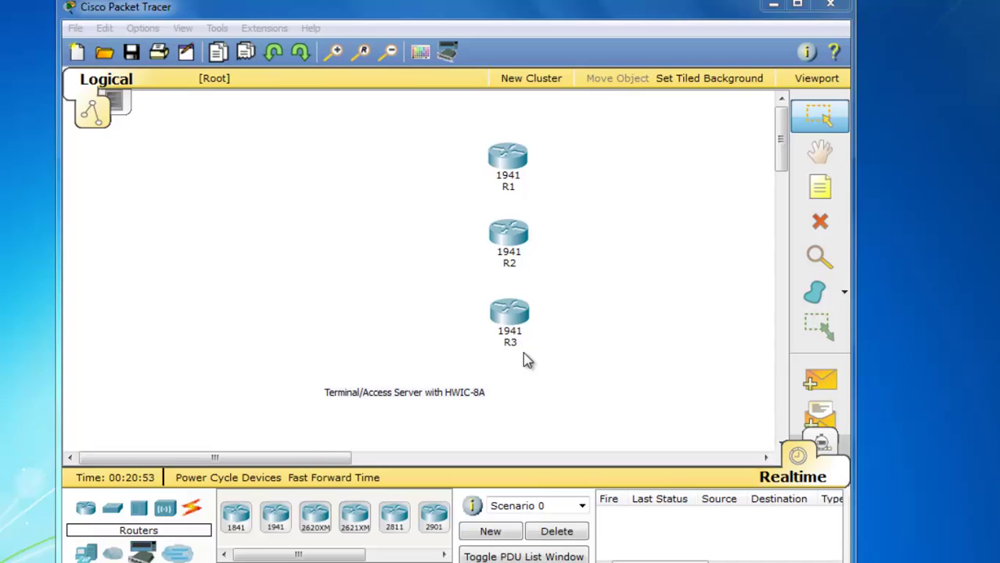
Step: Place a 1941 router left of R2, rename Router7 to Server, and adjust its position
{"action": "left_click", "coordinate": [276, 527]}
{"action": "left_click", "coordinate": [275, 526]}
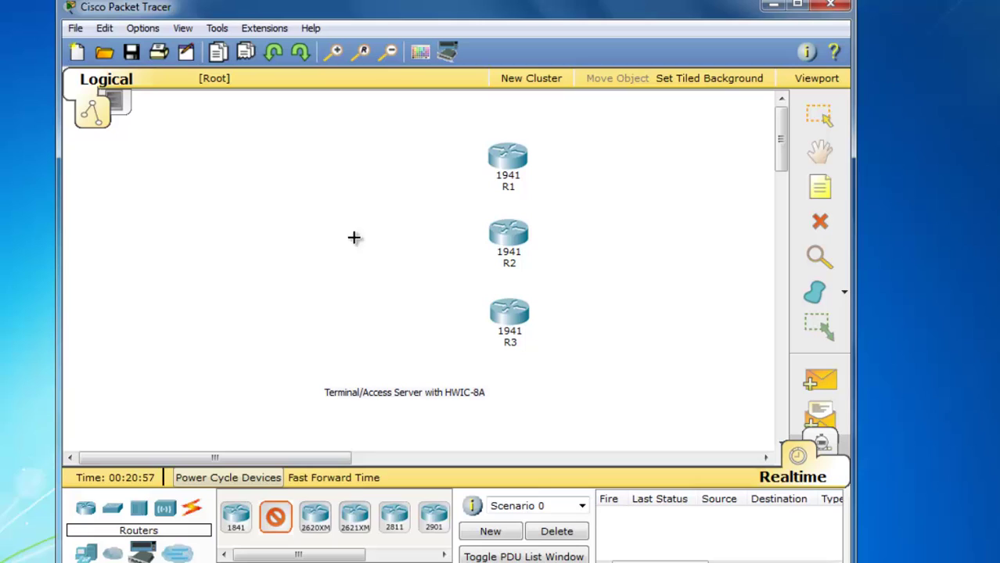
{"action": "left_click", "coordinate": [393, 251]}
{"action": "left_click_drag", "start_coordinate": [397, 257], "coordinate": [387, 230]}
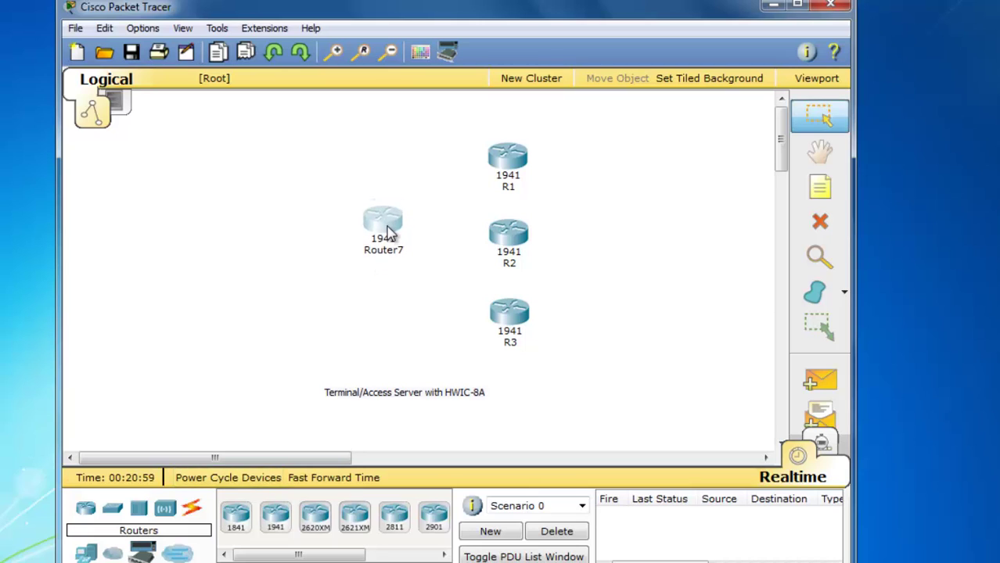
{"action": "left_click", "coordinate": [389, 252]}
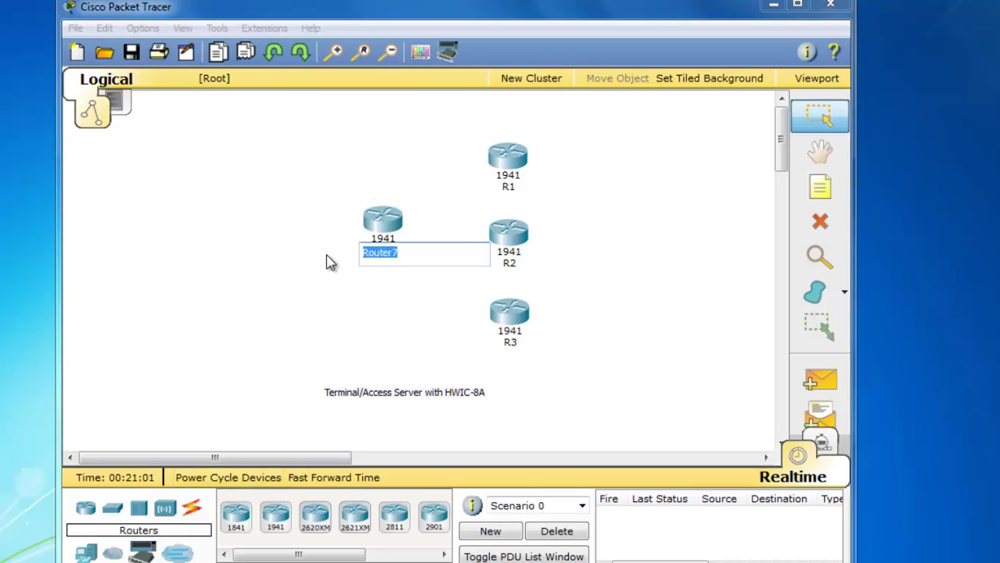
{"action": "type", "text": "Server"}
{"action": "key", "text": "Return"}
{"action": "left_click_drag", "start_coordinate": [383, 225], "coordinate": [384, 235]}
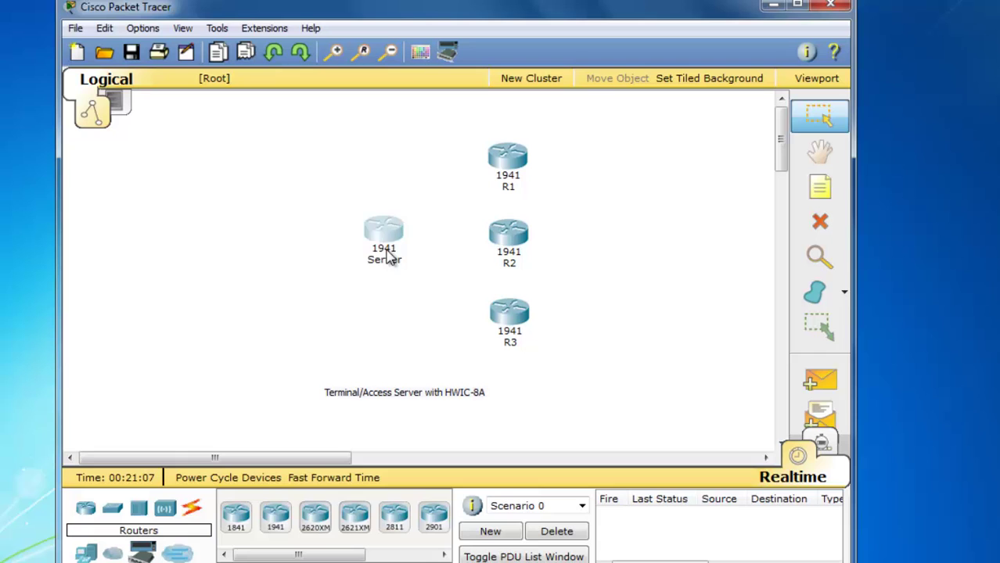
{"action": "left_click_drag", "start_coordinate": [384, 236], "coordinate": [392, 238]}
Step: Power off the Server router, install an HWIC-8A module in an empty slot, and close its window
{"action": "left_click", "coordinate": [388, 237]}
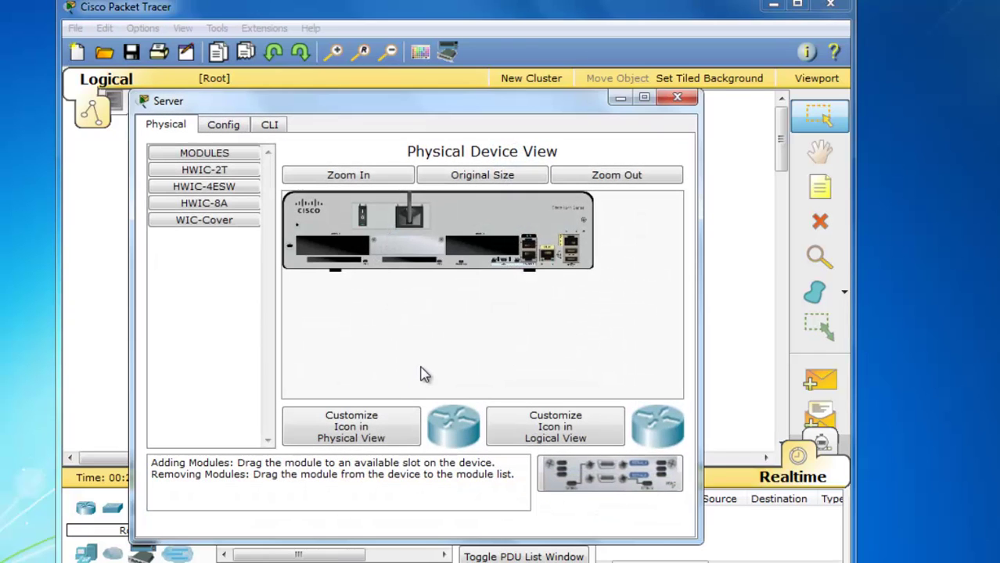
{"action": "left_click", "coordinate": [363, 220]}
{"action": "left_click", "coordinate": [203, 205]}
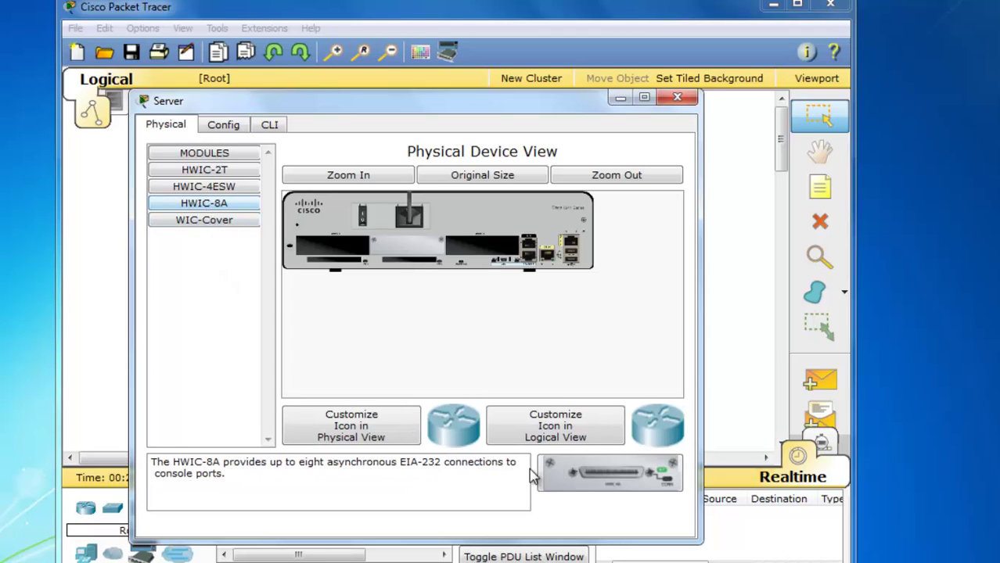
{"action": "left_click_drag", "start_coordinate": [613, 475], "coordinate": [483, 253]}
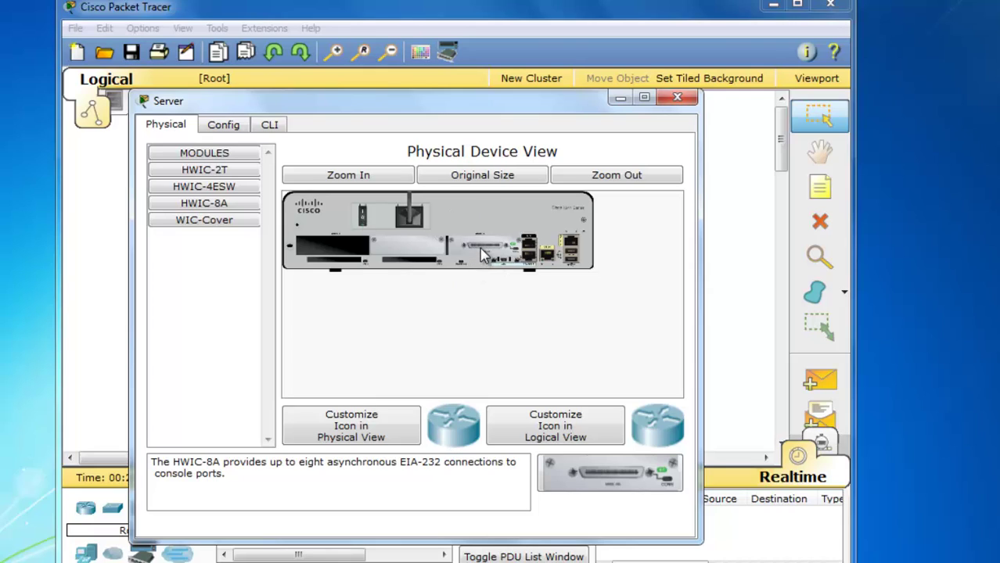
{"action": "left_click", "coordinate": [366, 180]}
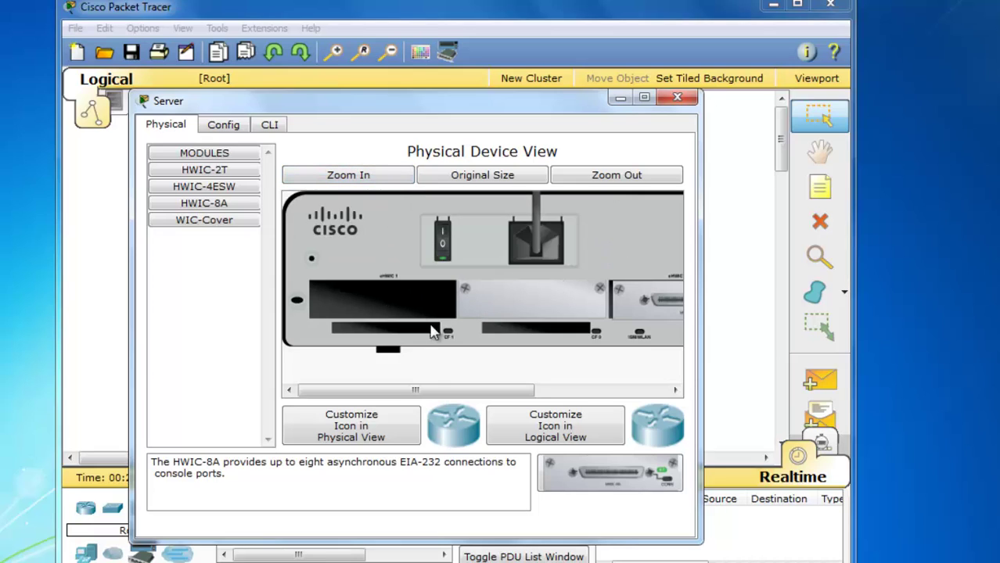
{"action": "left_click_drag", "start_coordinate": [422, 389], "coordinate": [544, 389]}
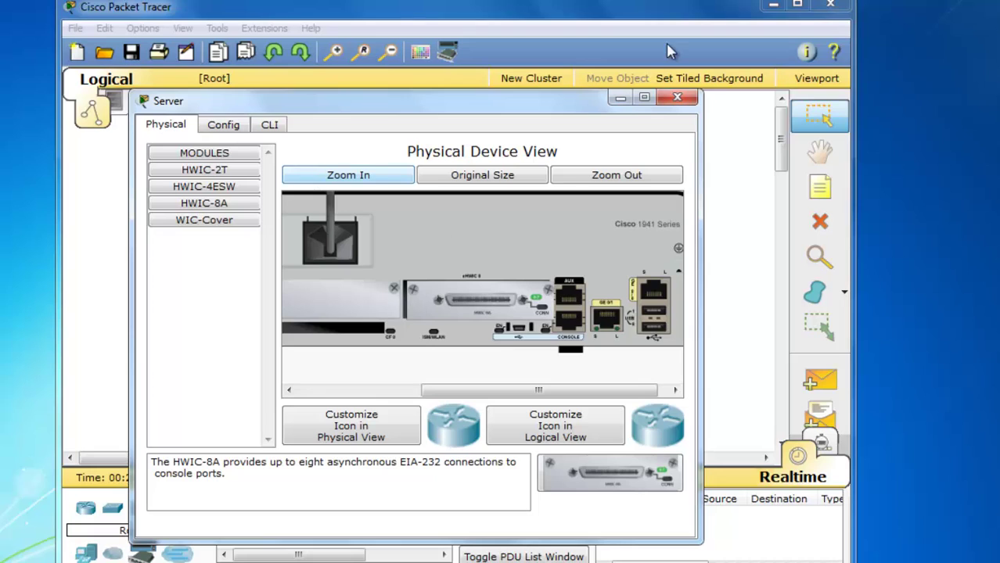
{"action": "left_click", "coordinate": [678, 97]}
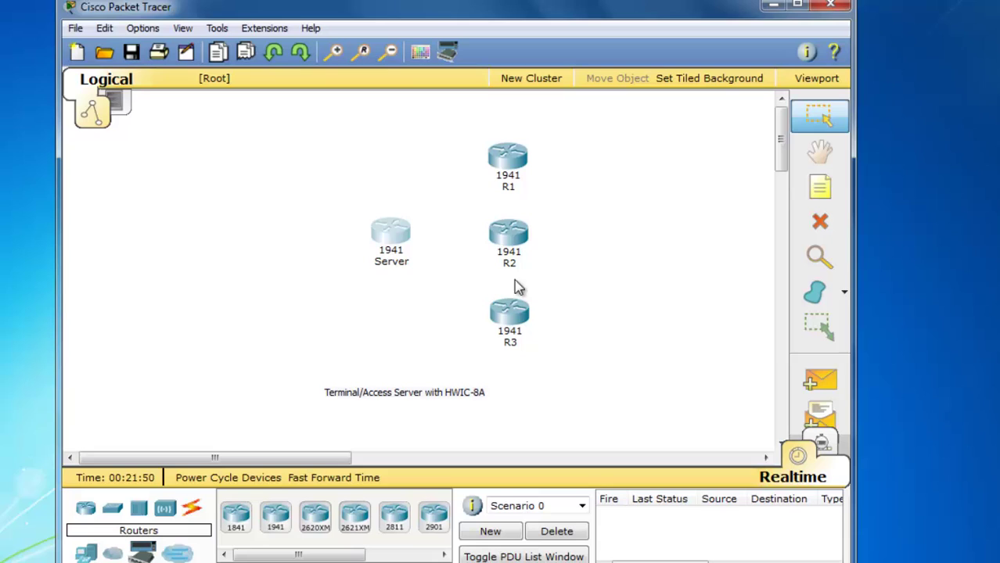
Step: Connect Server port Async0/0/0 to R1's Console port with an octal cable
{"action": "left_click", "coordinate": [192, 512]}
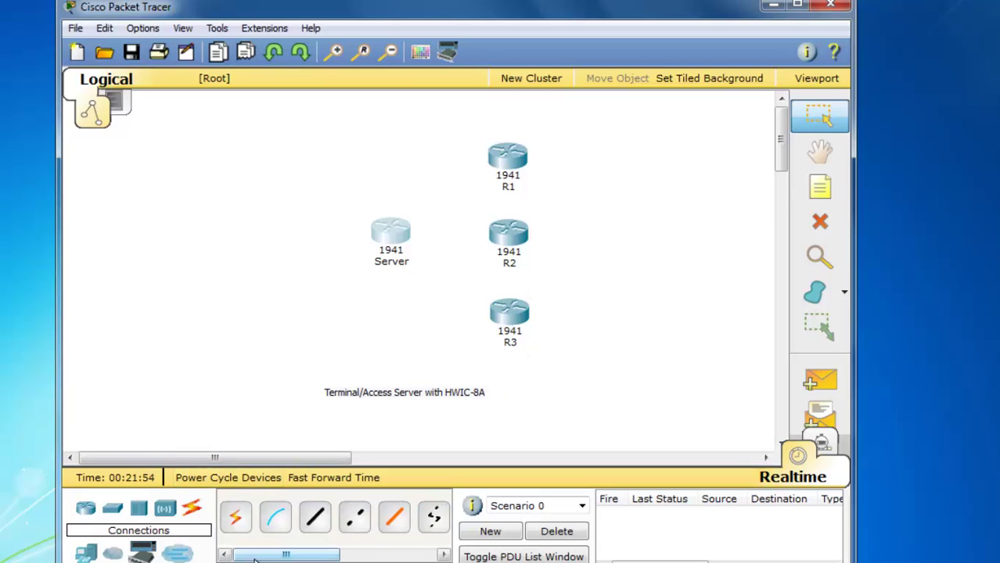
{"action": "left_click_drag", "start_coordinate": [287, 553], "coordinate": [382, 553]}
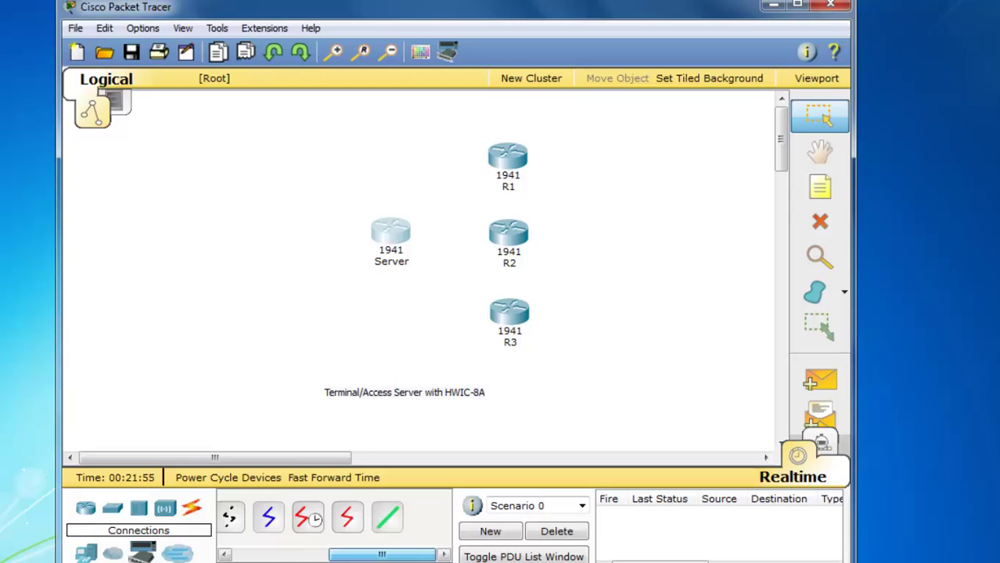
{"action": "left_click", "coordinate": [389, 521]}
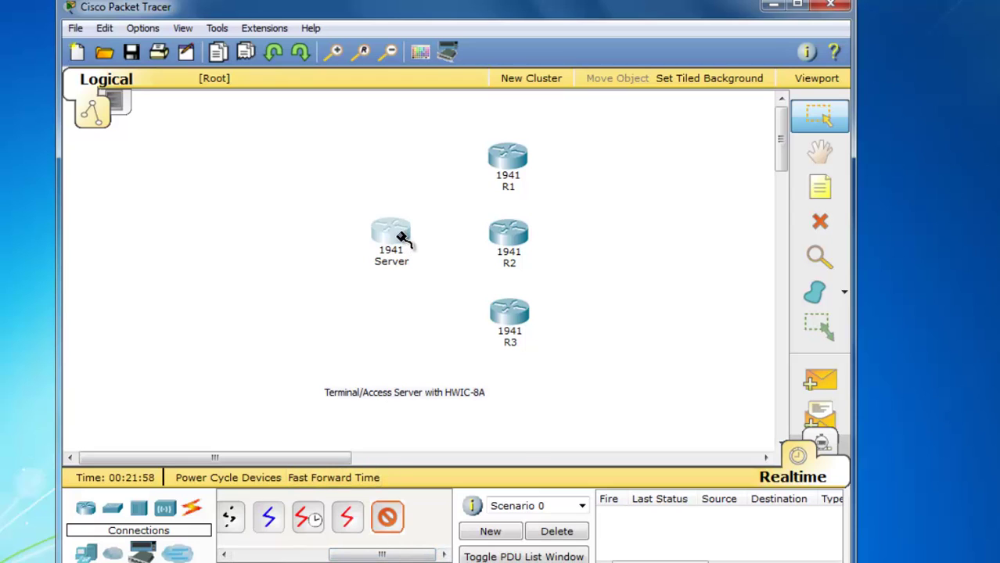
{"action": "left_click", "coordinate": [401, 237]}
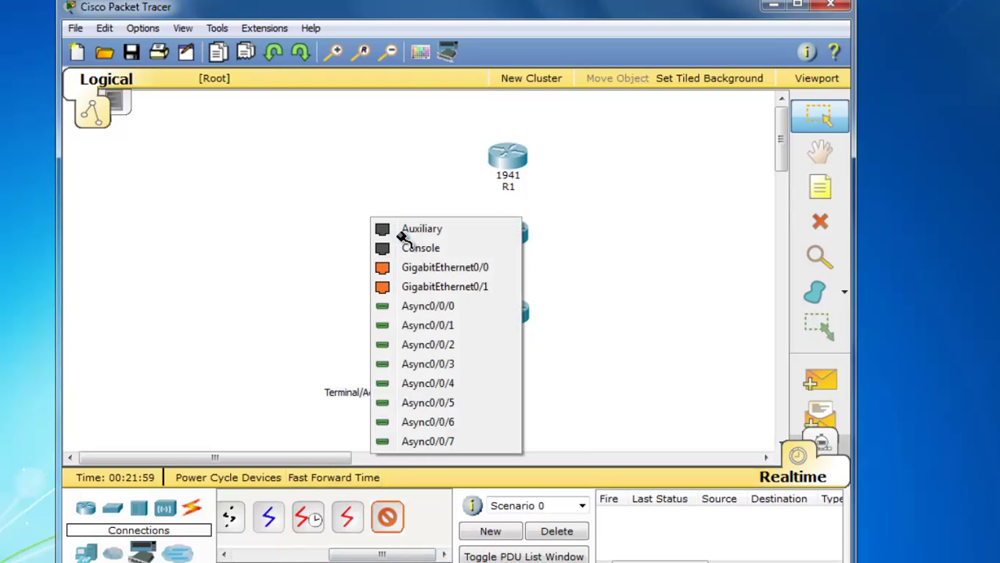
{"action": "left_click", "coordinate": [442, 312]}
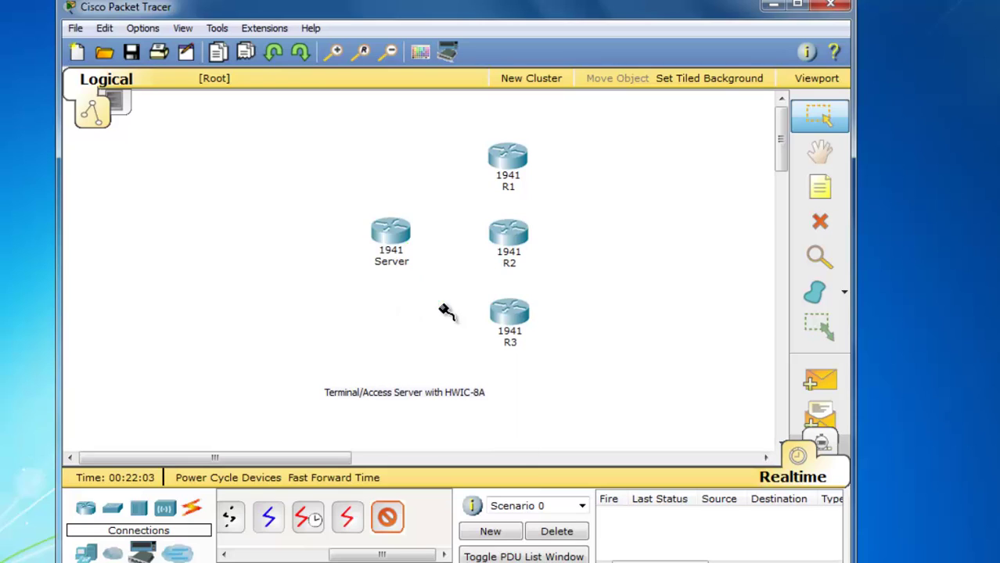
{"action": "left_click", "coordinate": [507, 159]}
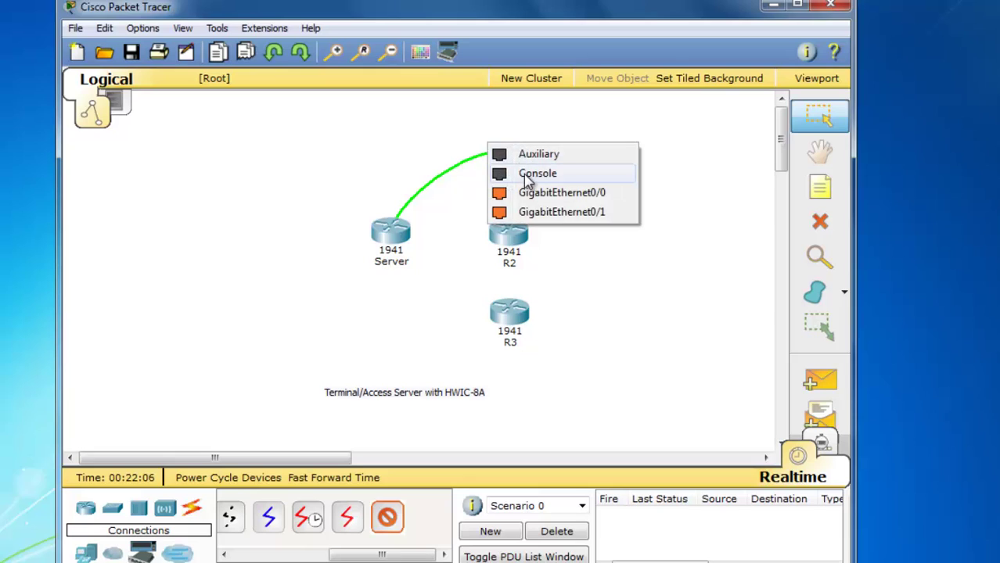
{"action": "left_click", "coordinate": [528, 173]}
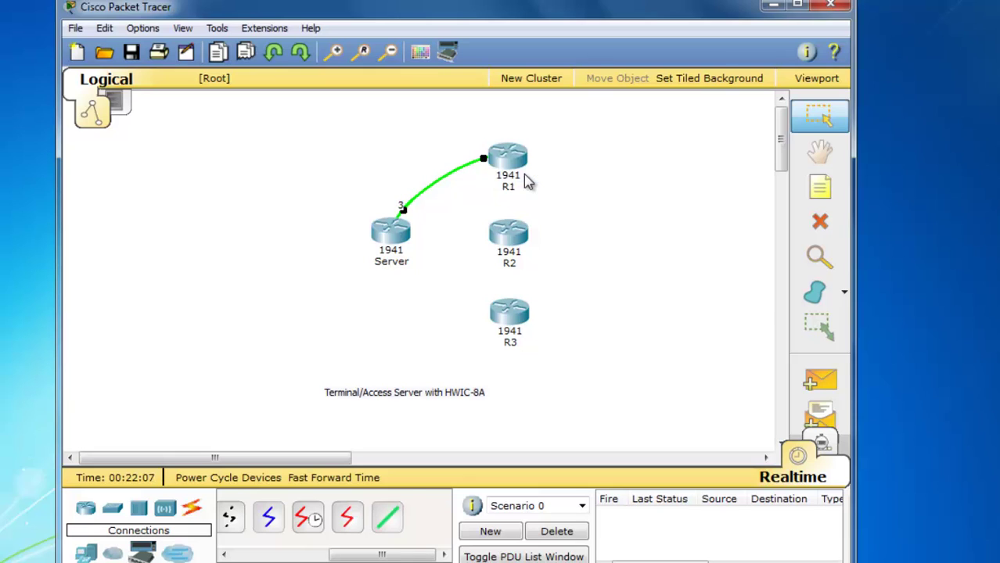
Step: Octal-cable Server Async0/0/1 to R2's Console and Async0/0/2 to R3's Console
{"action": "left_click", "coordinate": [386, 520]}
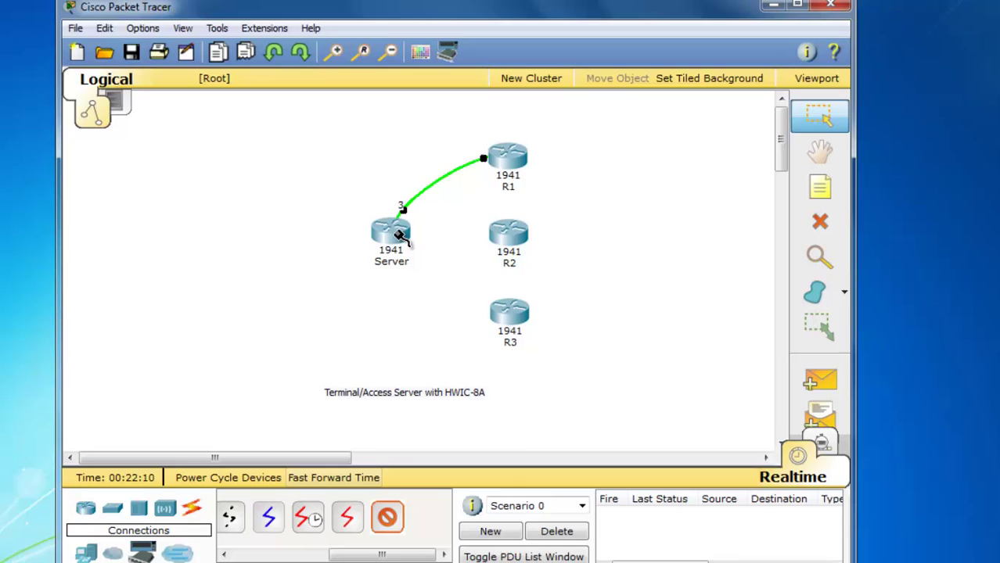
{"action": "left_click", "coordinate": [399, 236]}
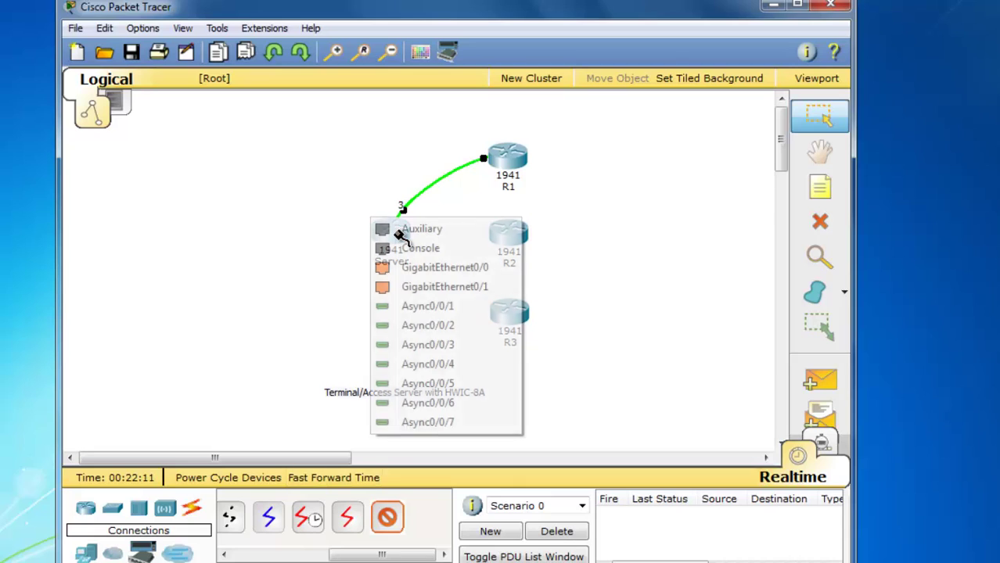
{"action": "left_click", "coordinate": [414, 307]}
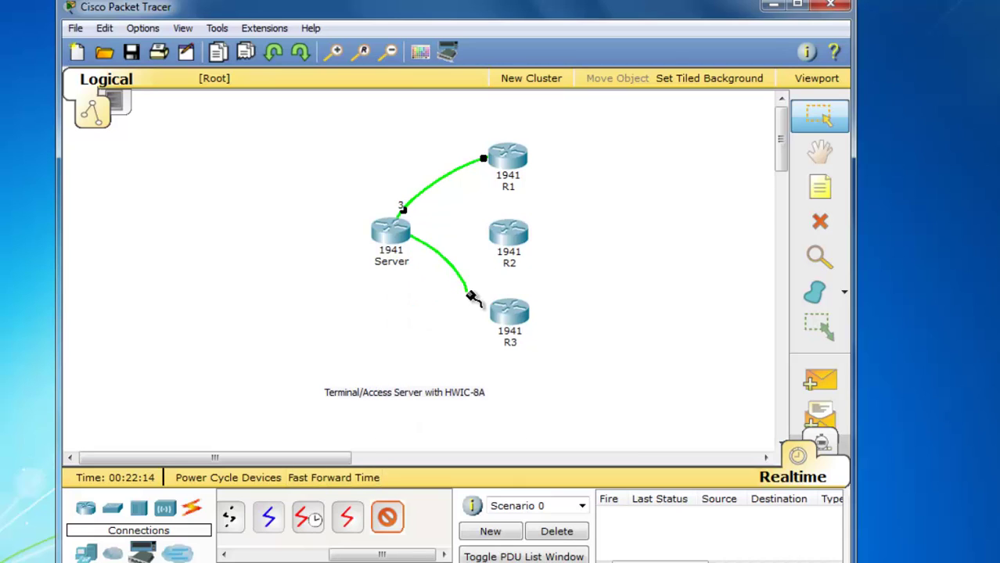
{"action": "left_click", "coordinate": [510, 235]}
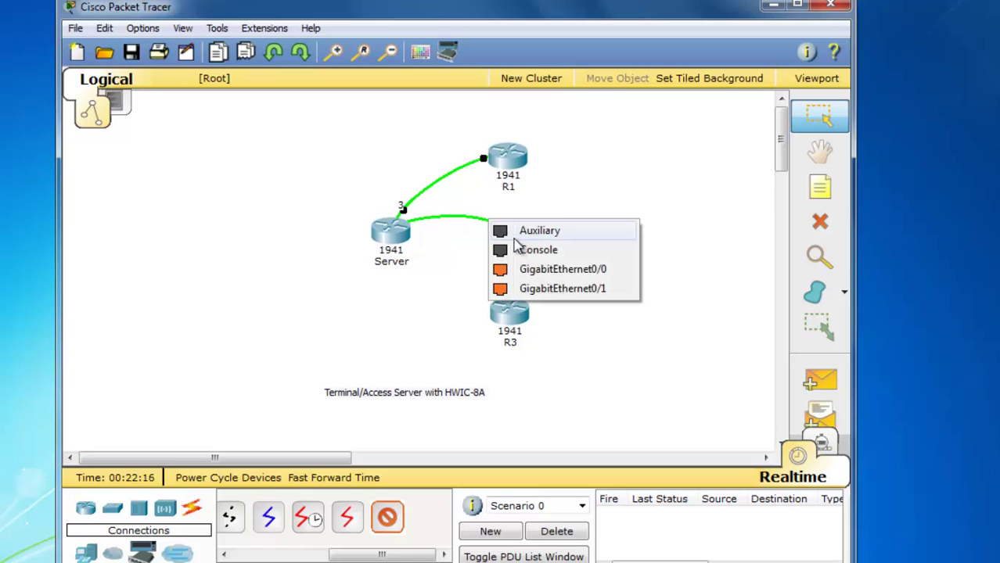
{"action": "left_click", "coordinate": [538, 250]}
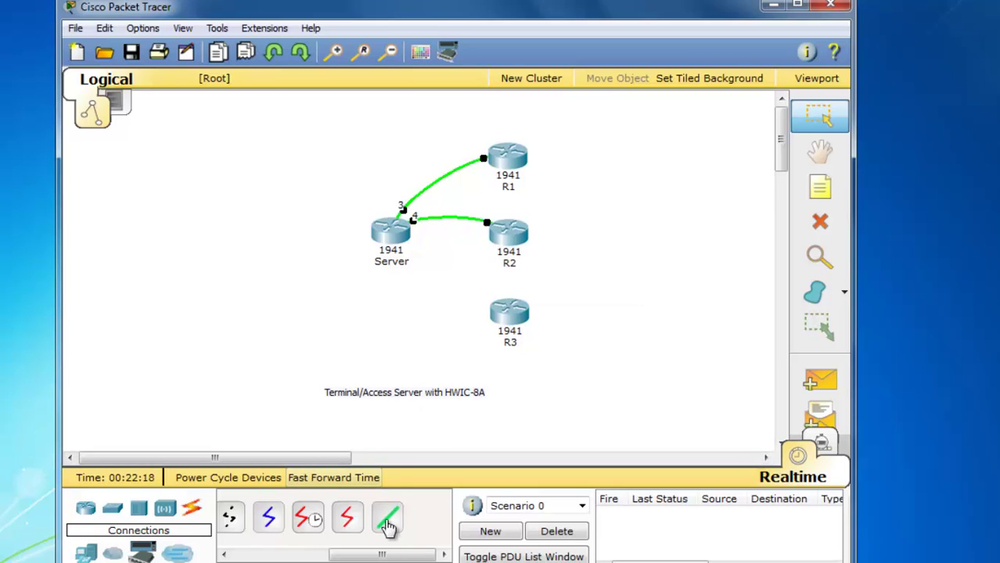
{"action": "left_click", "coordinate": [387, 517]}
{"action": "left_click", "coordinate": [397, 230]}
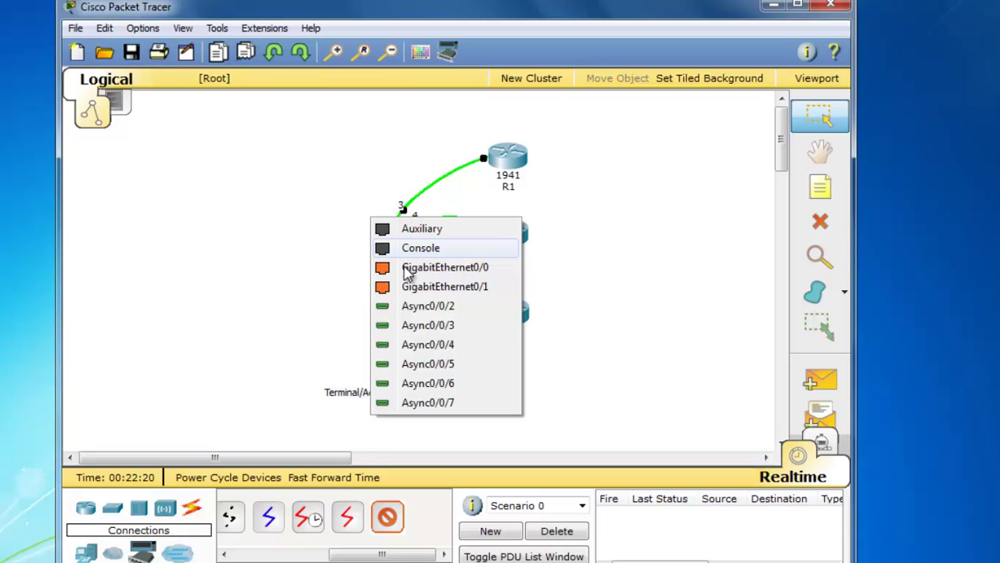
{"action": "left_click", "coordinate": [438, 308]}
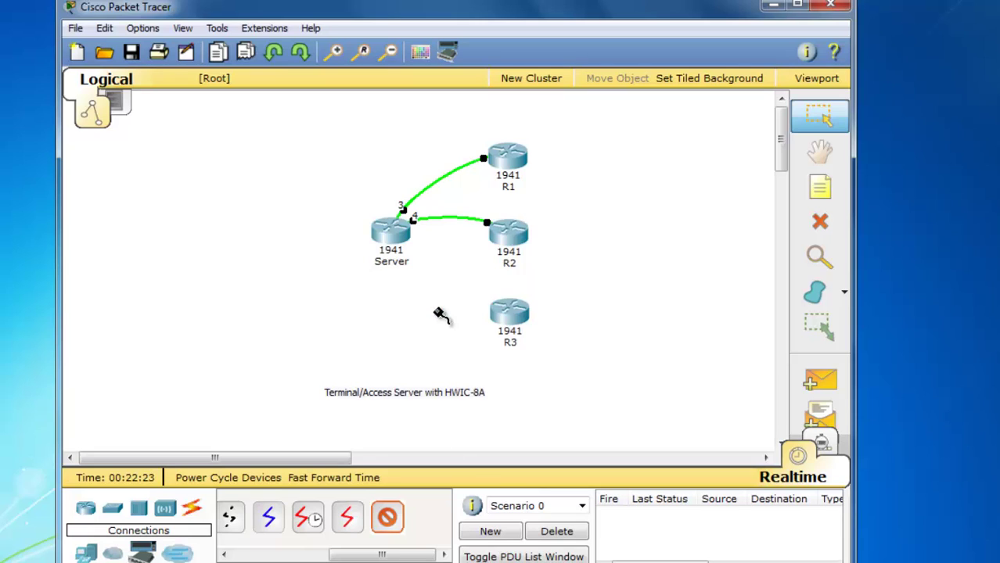
{"action": "left_click", "coordinate": [514, 313]}
{"action": "left_click", "coordinate": [527, 329]}
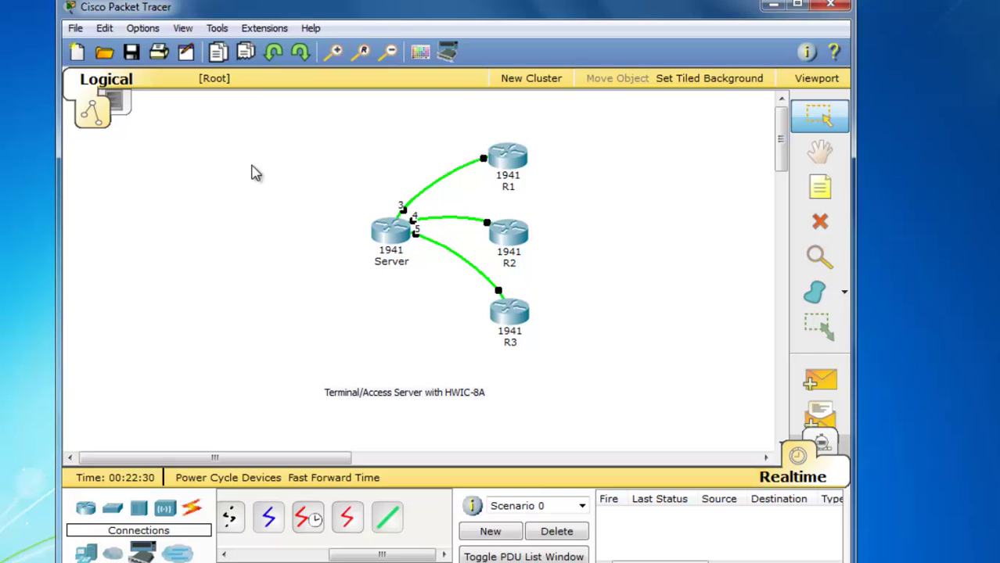
{"action": "left_click", "coordinate": [148, 30]}
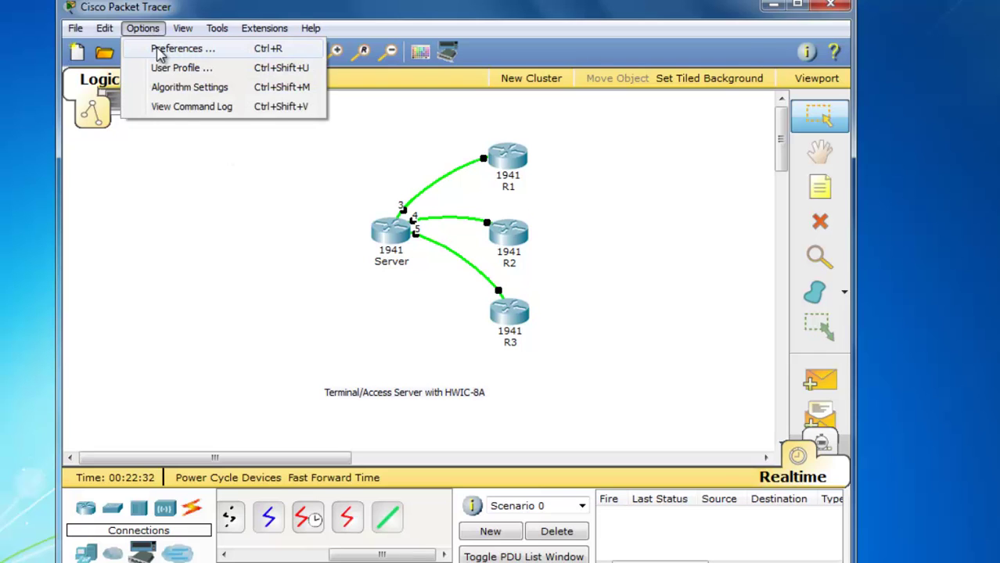
{"action": "left_click", "coordinate": [157, 49]}
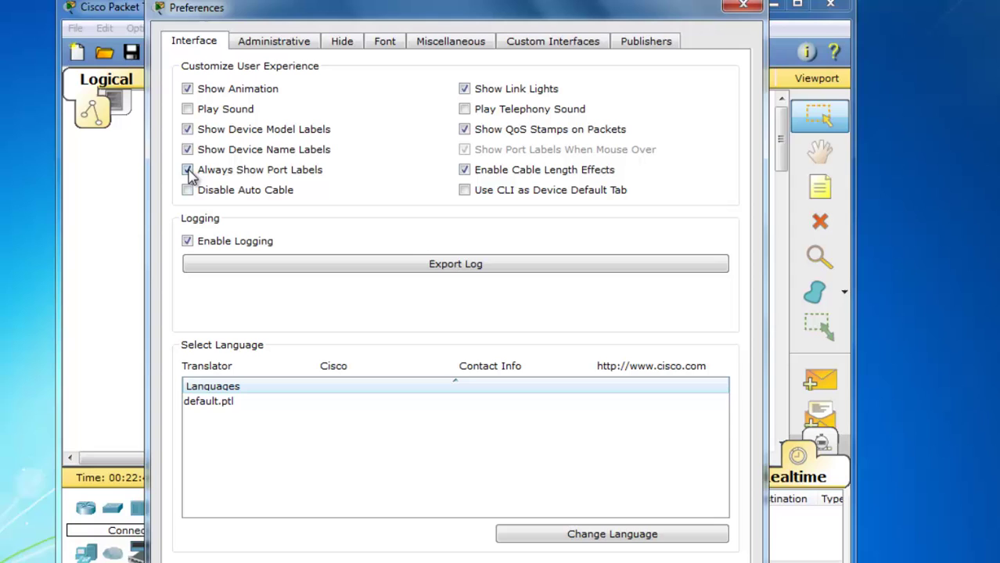
{"action": "left_click", "coordinate": [743, 7]}
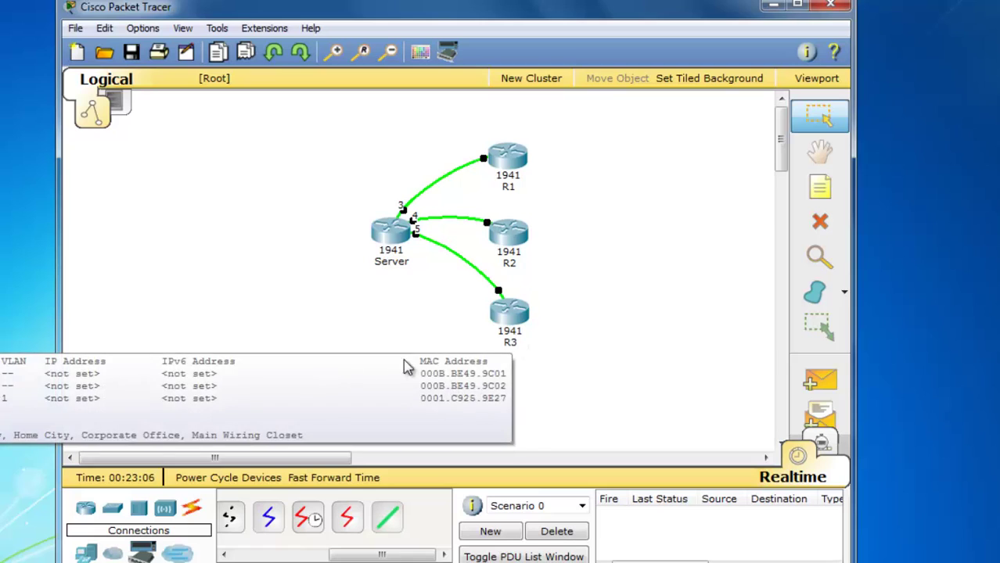
Step: Place a 2960 switch left of the Server and a generic PC1 below it
{"action": "left_click", "coordinate": [112, 512]}
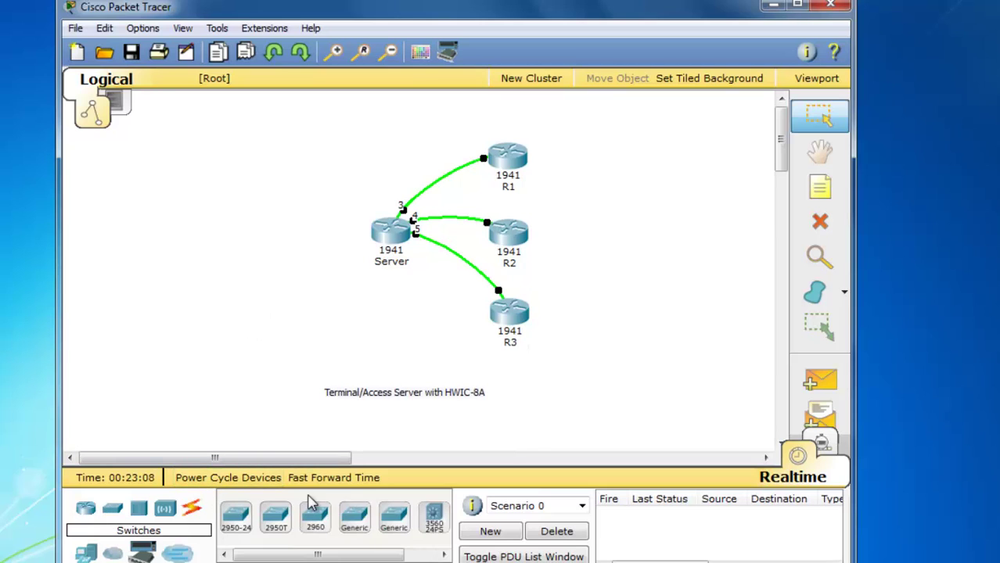
{"action": "left_click", "coordinate": [315, 518]}
{"action": "left_click", "coordinate": [323, 328]}
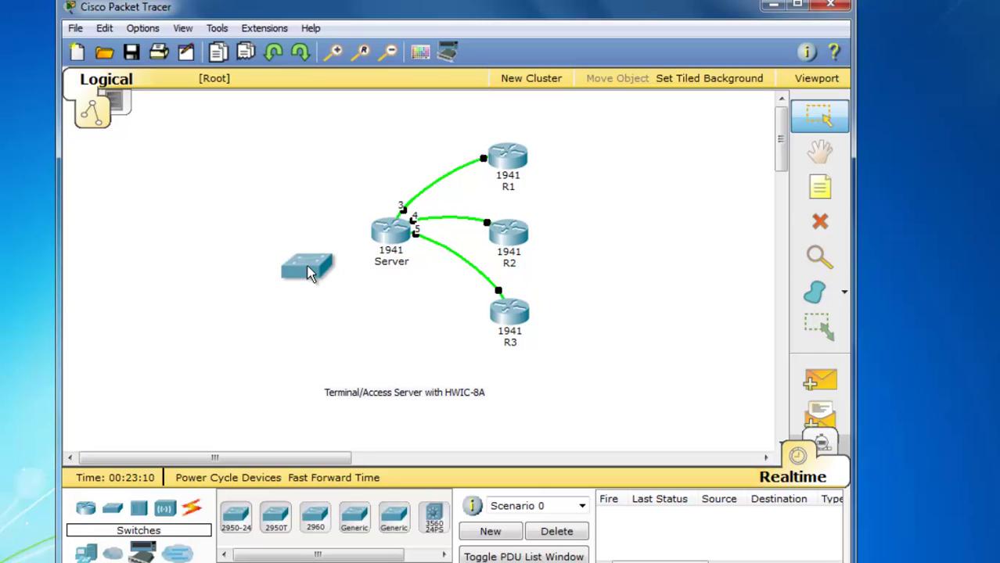
{"action": "left_click", "coordinate": [307, 274]}
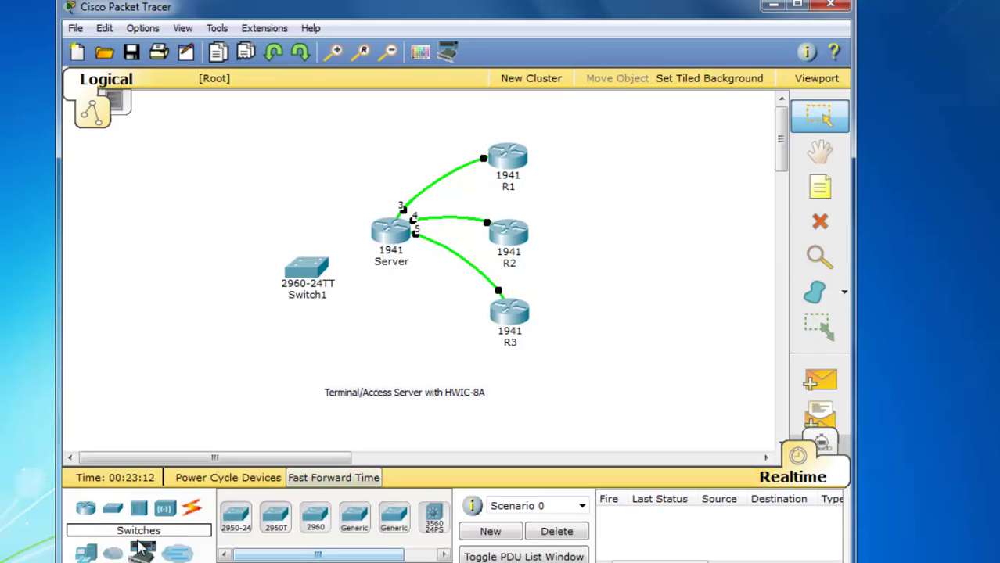
{"action": "left_click", "coordinate": [86, 554]}
{"action": "left_click", "coordinate": [235, 516]}
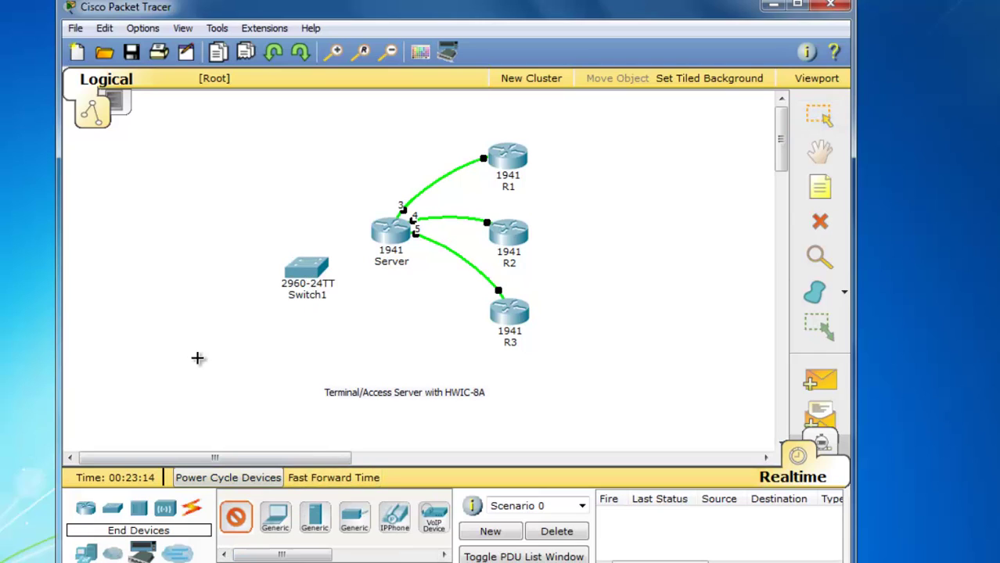
{"action": "left_click", "coordinate": [212, 322]}
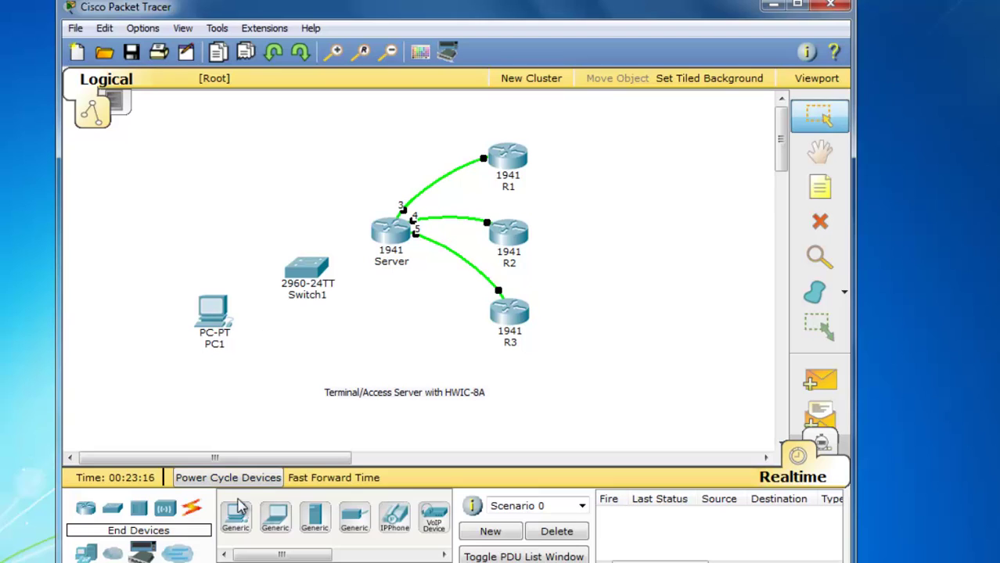
Step: Cable Switch1 FastEthernet0/1 to Server GigabitEthernet0/0 with copper straight-through
{"action": "left_click", "coordinate": [195, 513]}
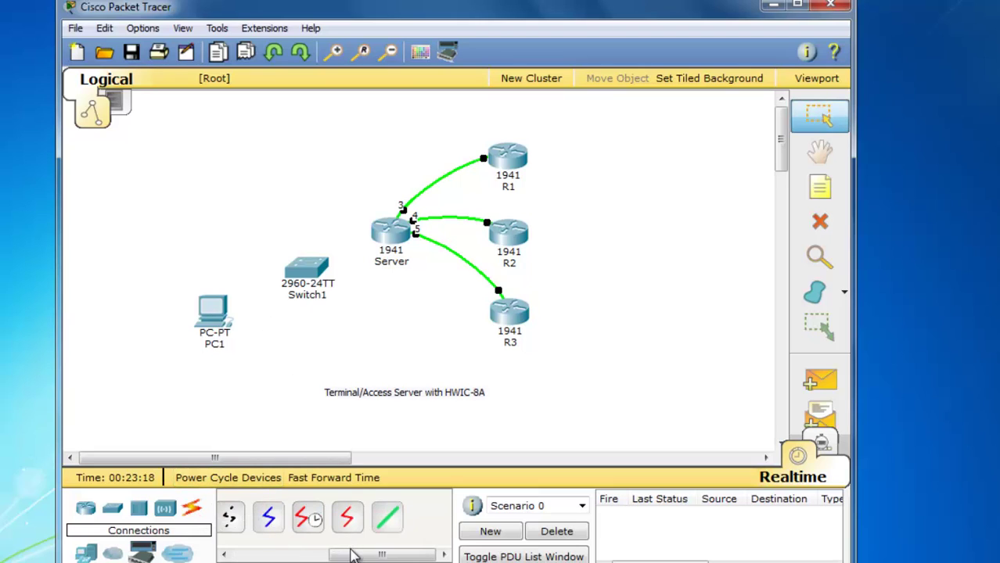
{"action": "left_click", "coordinate": [315, 518]}
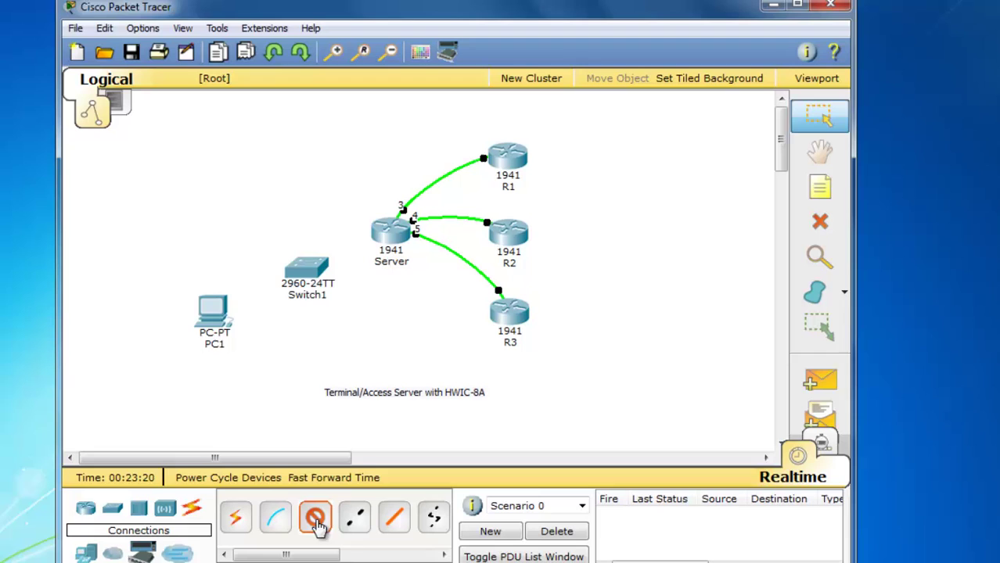
{"action": "left_click", "coordinate": [311, 264]}
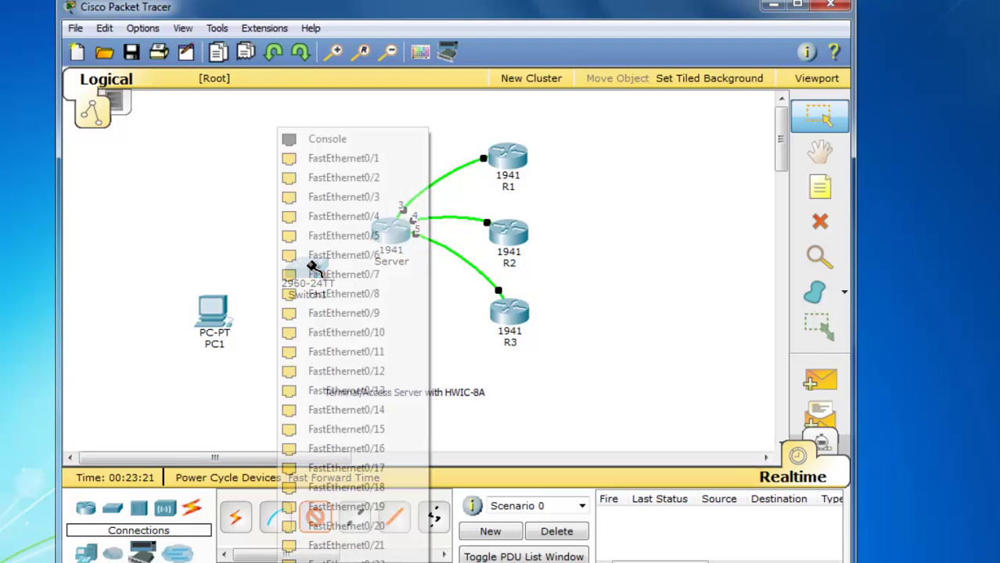
{"action": "left_click", "coordinate": [326, 158]}
{"action": "left_click", "coordinate": [391, 230]}
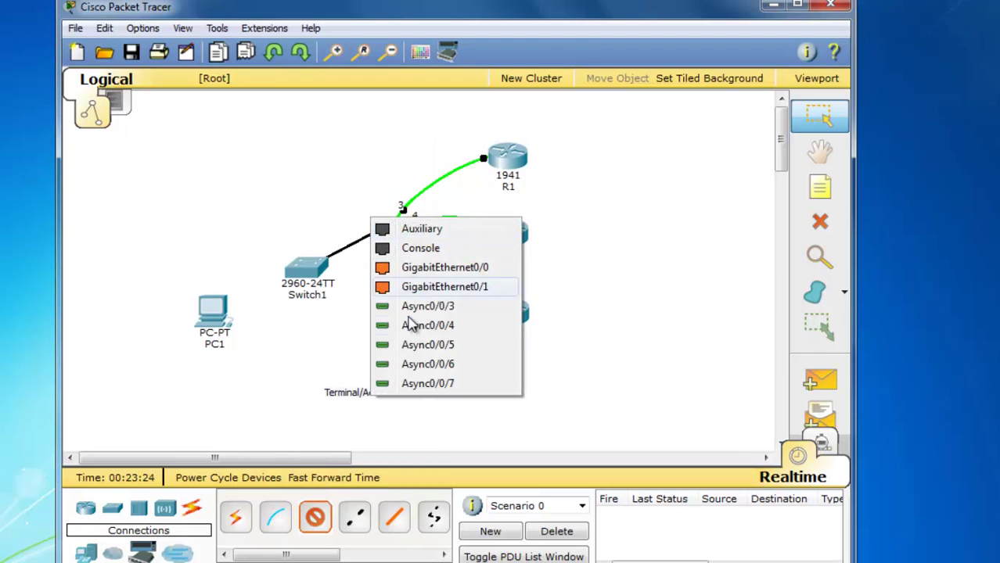
{"action": "left_click", "coordinate": [440, 270]}
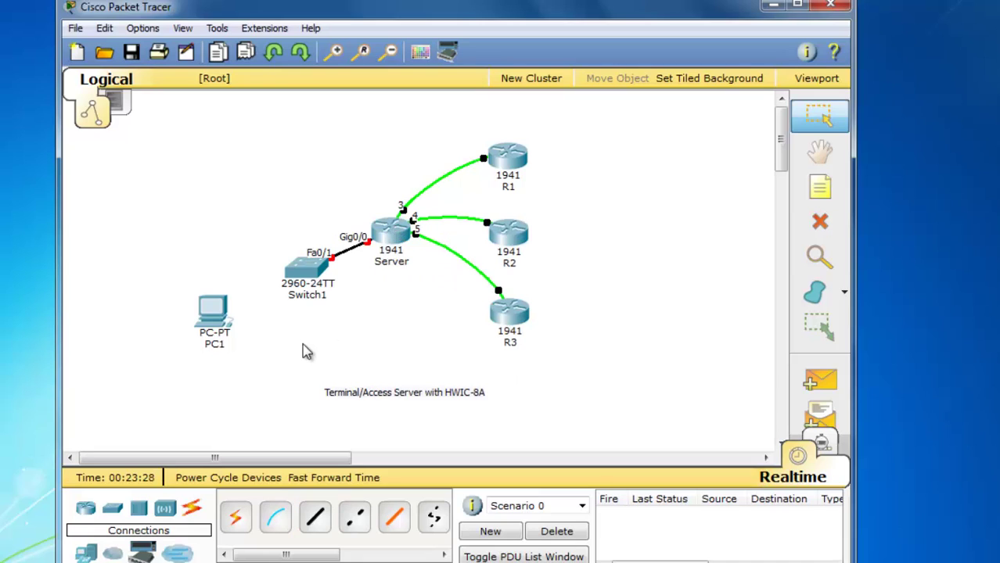
Step: Cable PC1 FastEthernet0 to Switch1 FastEthernet0/2 with copper straight-through
{"action": "left_click", "coordinate": [315, 518]}
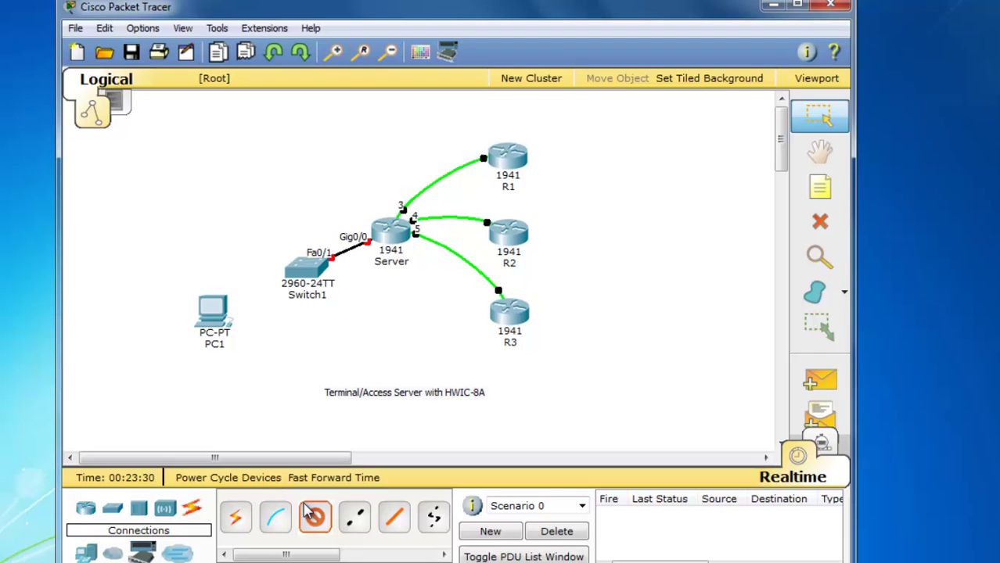
{"action": "left_click", "coordinate": [213, 322]}
{"action": "left_click", "coordinate": [215, 326]}
{"action": "left_click", "coordinate": [299, 273]}
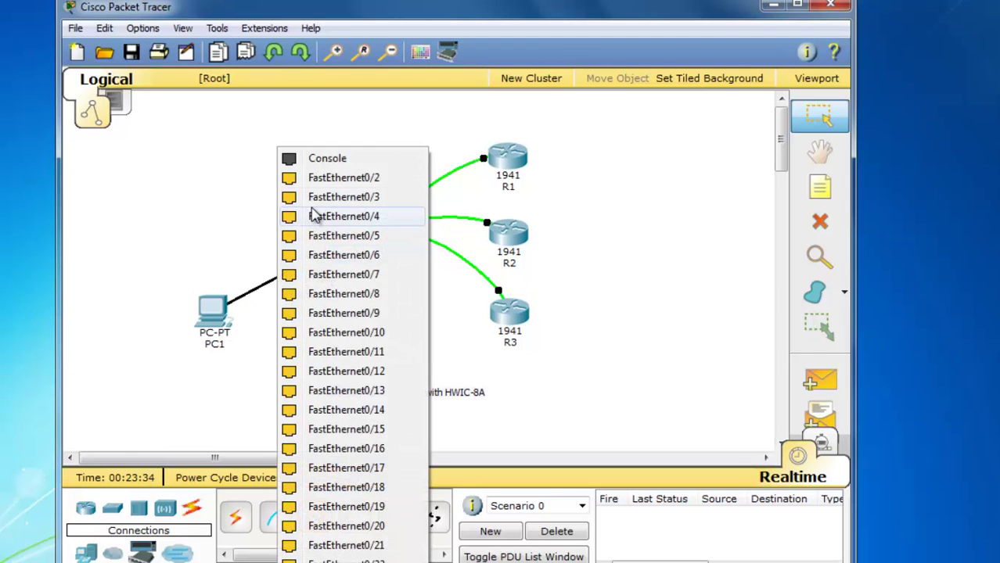
{"action": "left_click", "coordinate": [319, 179]}
{"action": "left_click_drag", "start_coordinate": [219, 311], "coordinate": [218, 310]}
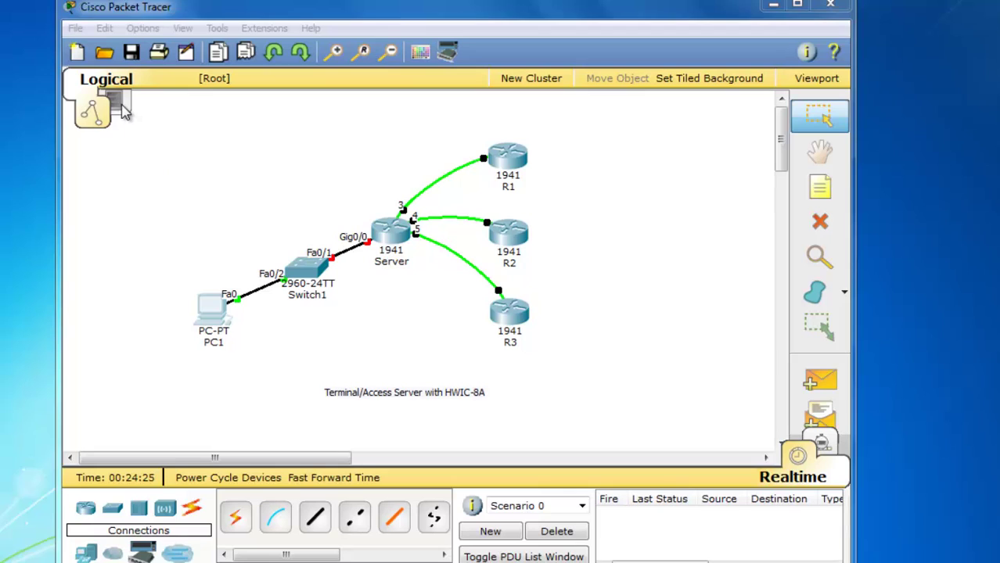
Step: Switch to the Physical workspace and jump to the Rack location in the Main Wiring Closet
{"action": "left_click", "coordinate": [124, 111]}
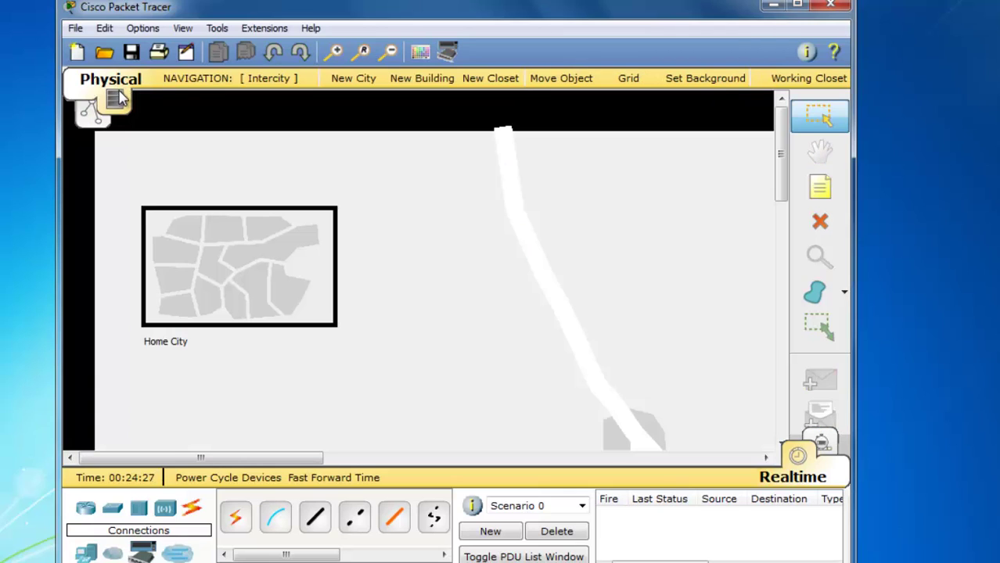
{"action": "left_click", "coordinate": [197, 79]}
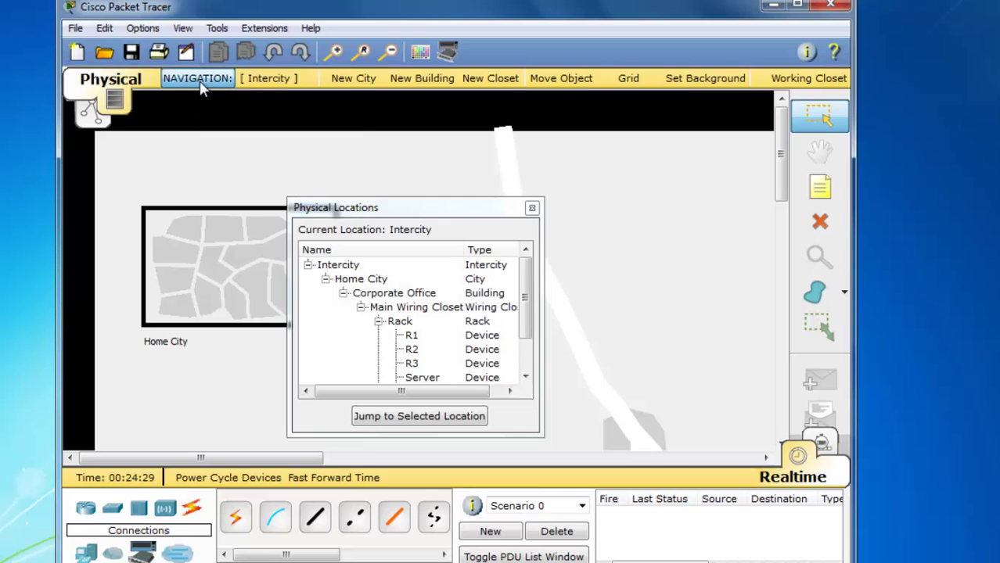
{"action": "left_click", "coordinate": [398, 323]}
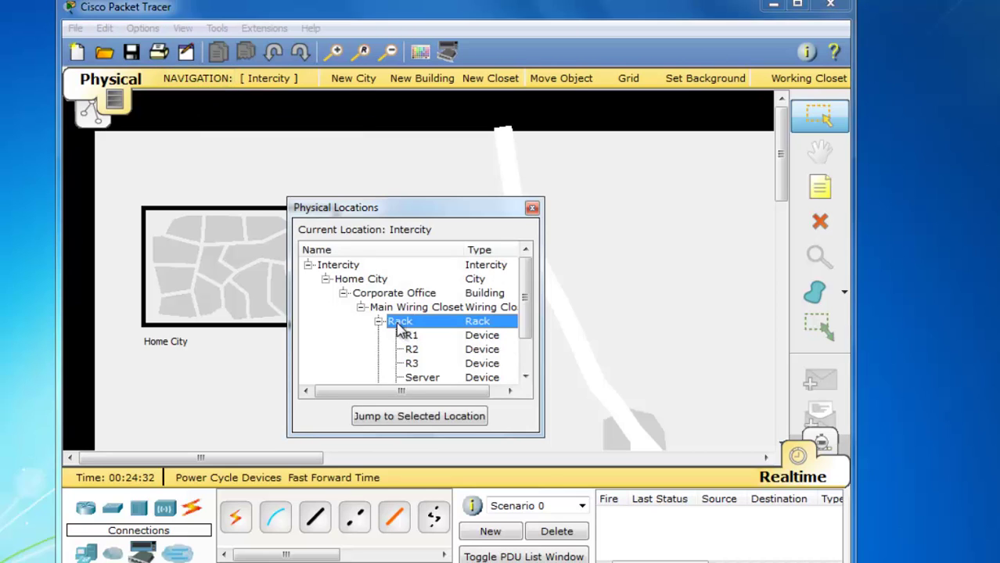
{"action": "left_click", "coordinate": [418, 420]}
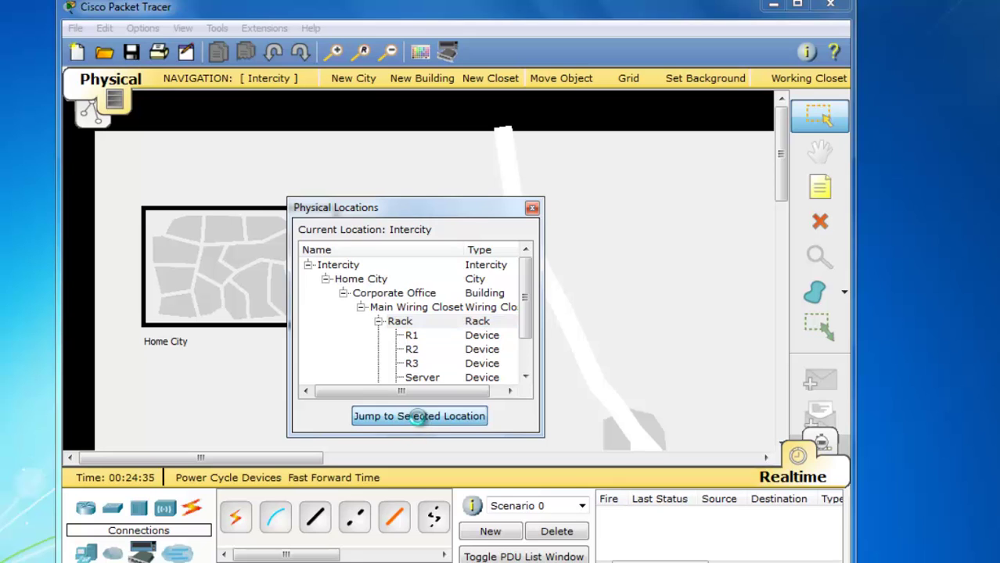
{"action": "left_click_drag", "start_coordinate": [427, 210], "coordinate": [877, 235]}
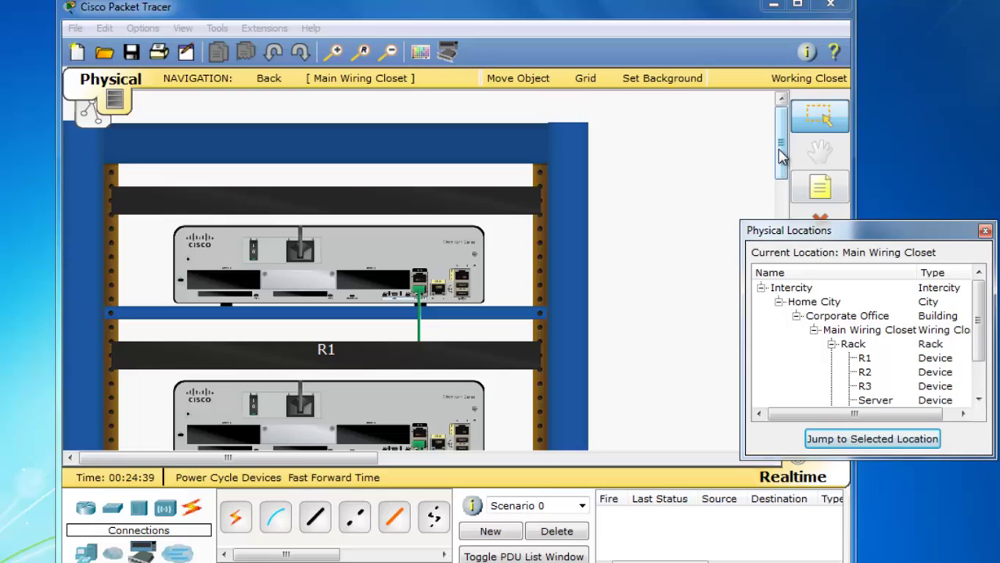
{"action": "left_click_drag", "start_coordinate": [781, 142], "coordinate": [787, 233]}
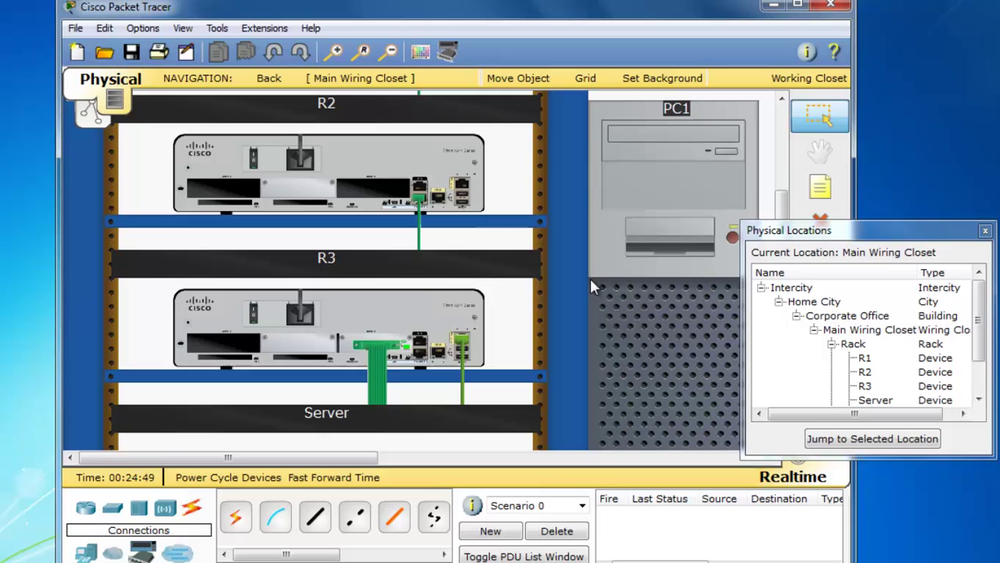
{"action": "left_click_drag", "start_coordinate": [783, 212], "coordinate": [772, 242]}
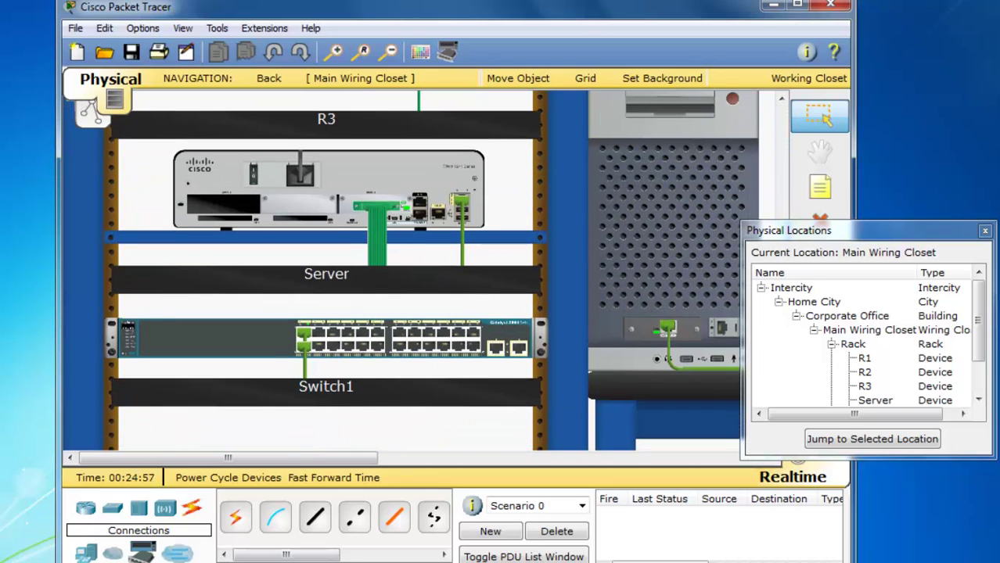
{"action": "key", "text": "alt+Tab"}
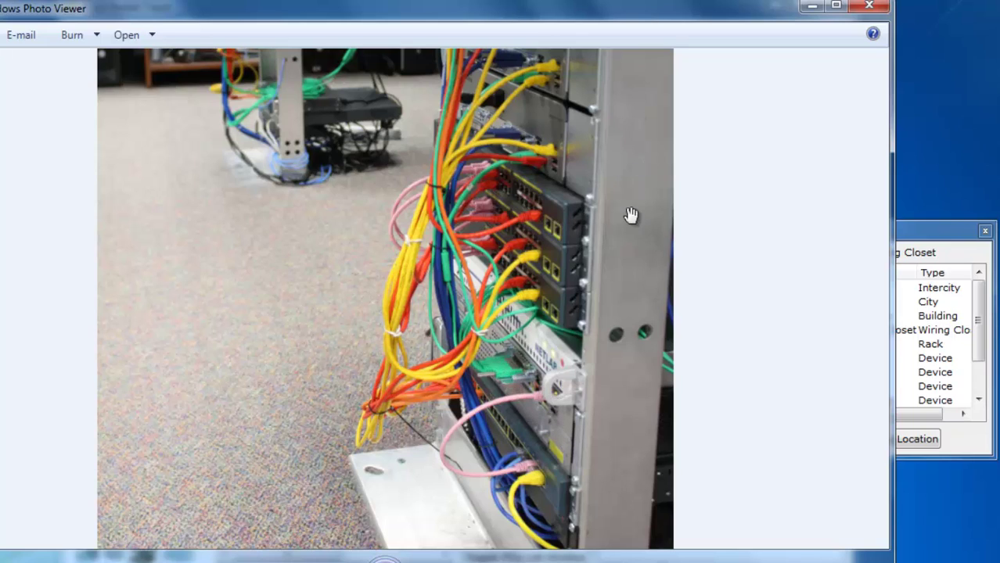
{"action": "key", "text": "Right"}
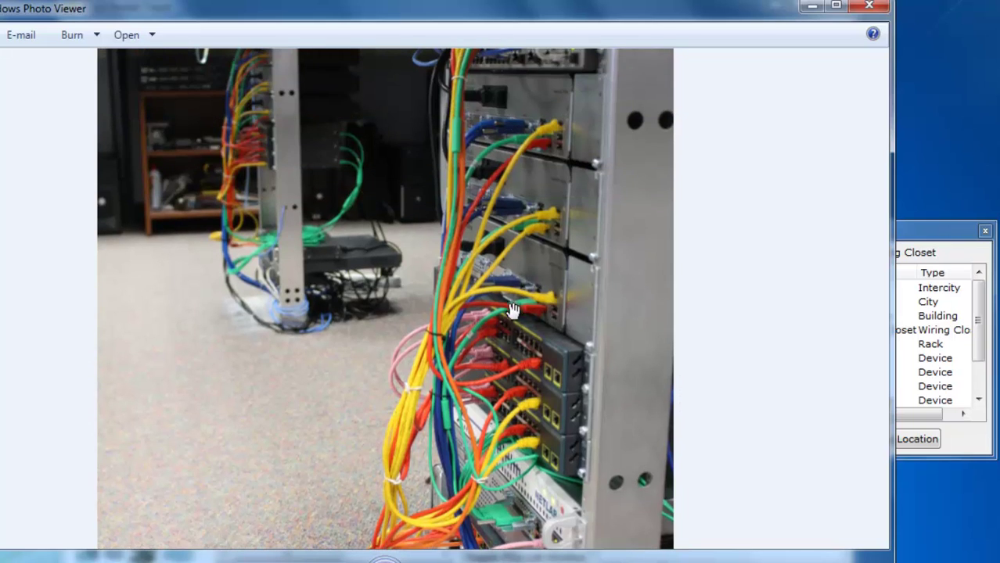
{"action": "left_click", "coordinate": [811, 10]}
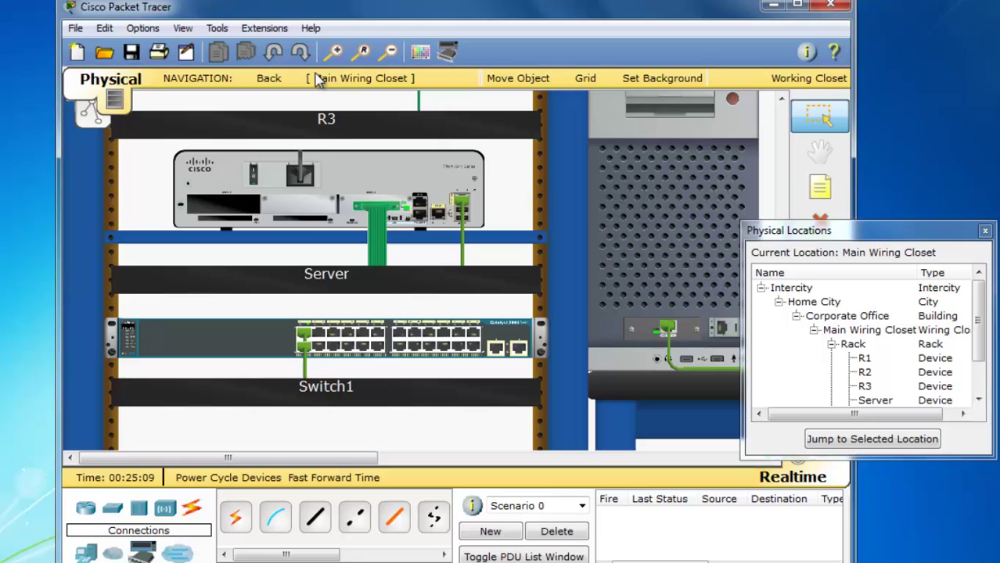
Step: Set PC1 to static IP 192.168.0.100, mask 255.255.255.0, gateway 192.168.0.1
{"action": "left_click", "coordinate": [88, 114]}
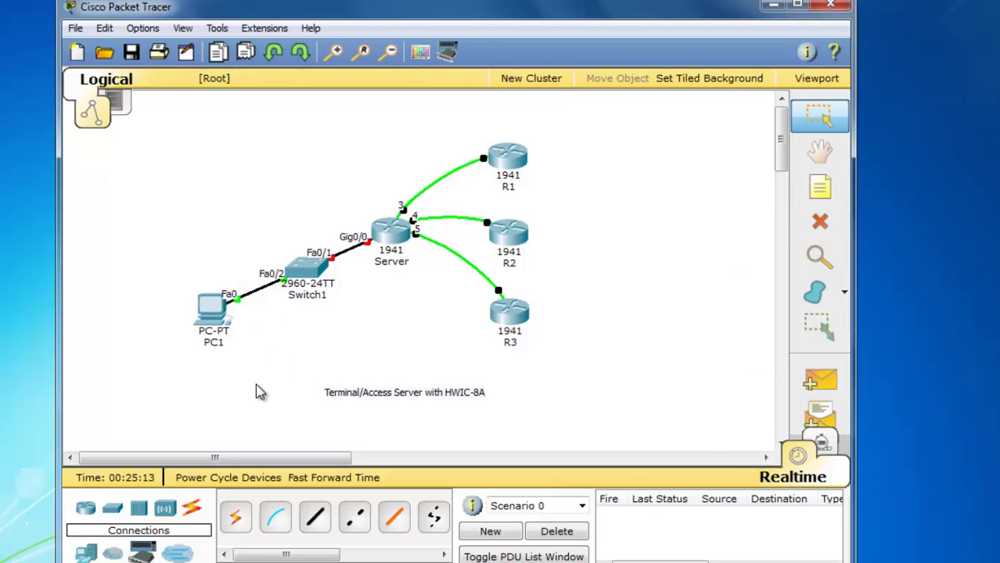
{"action": "left_click", "coordinate": [210, 317]}
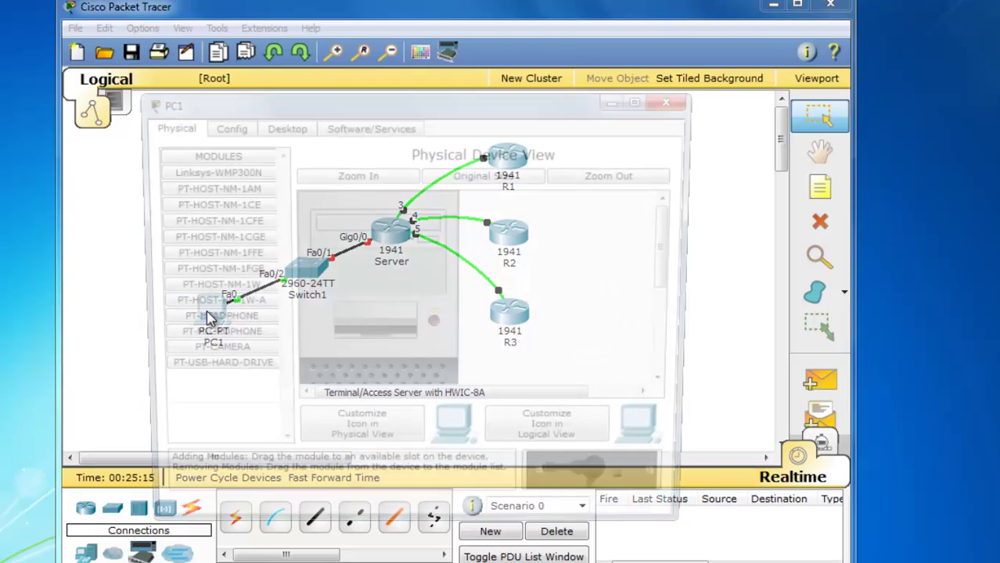
{"action": "left_click", "coordinate": [280, 126]}
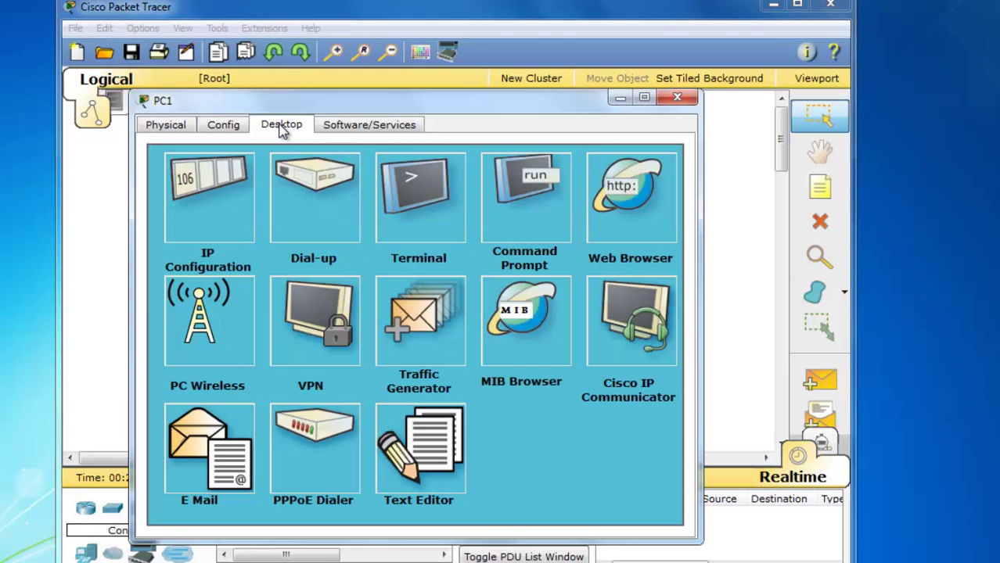
{"action": "left_click", "coordinate": [217, 189]}
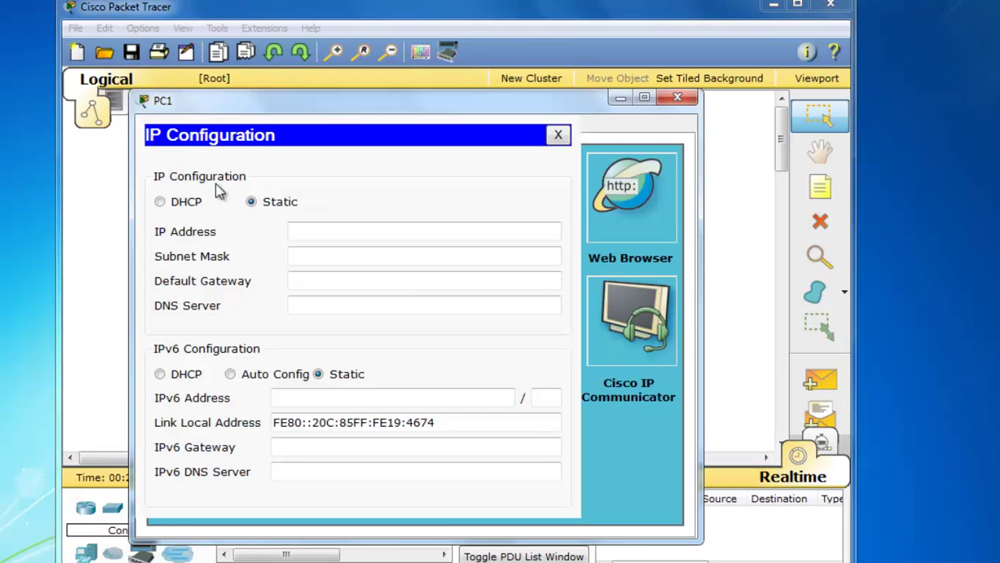
{"action": "left_click", "coordinate": [316, 232]}
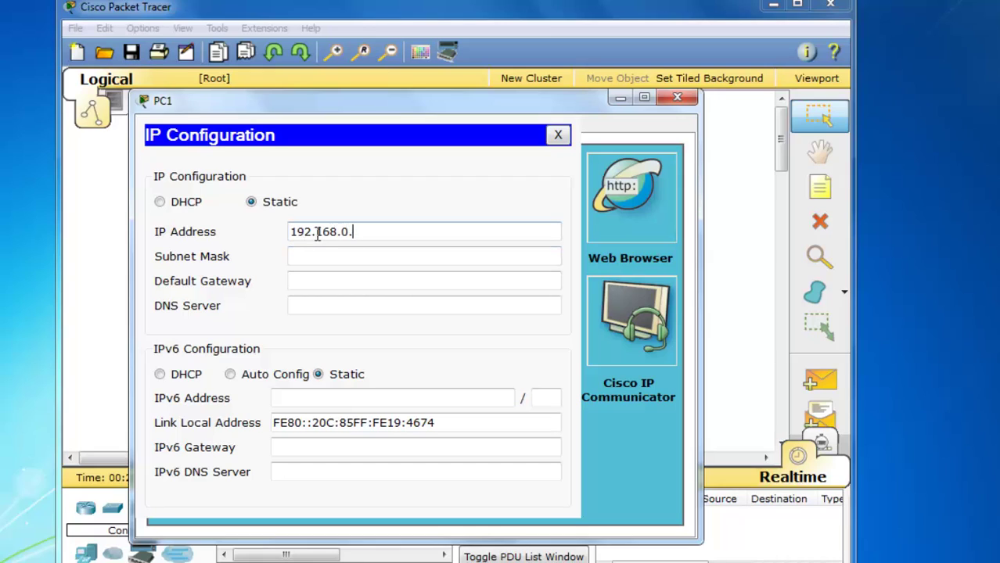
{"action": "type", "text": "192.168.0.100"}
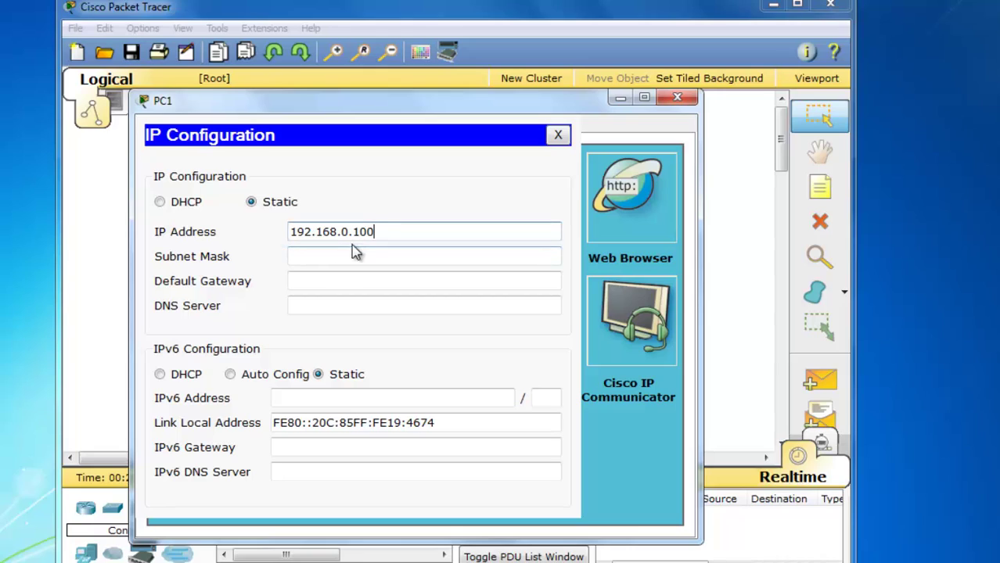
{"action": "left_click", "coordinate": [310, 256]}
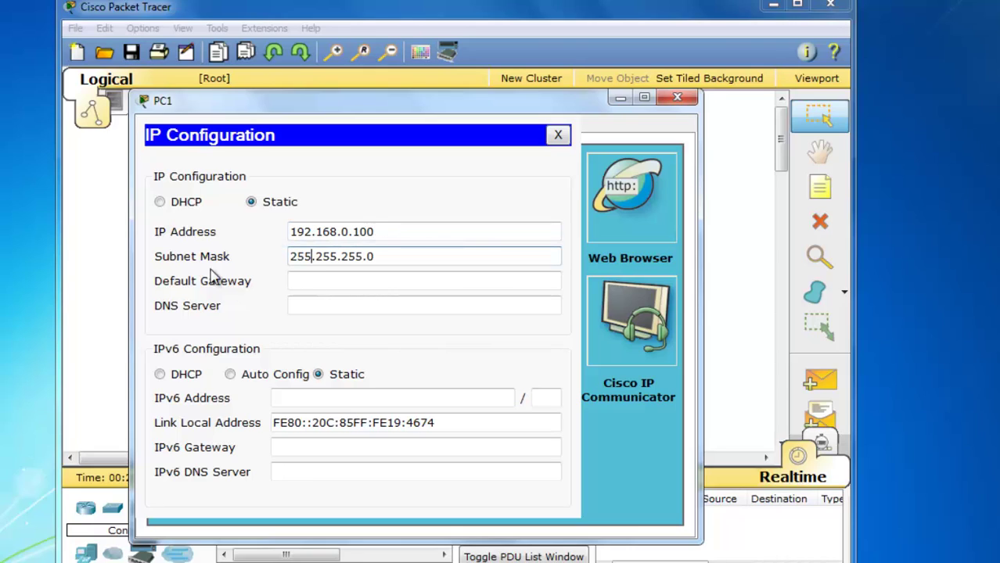
{"action": "left_click", "coordinate": [300, 281]}
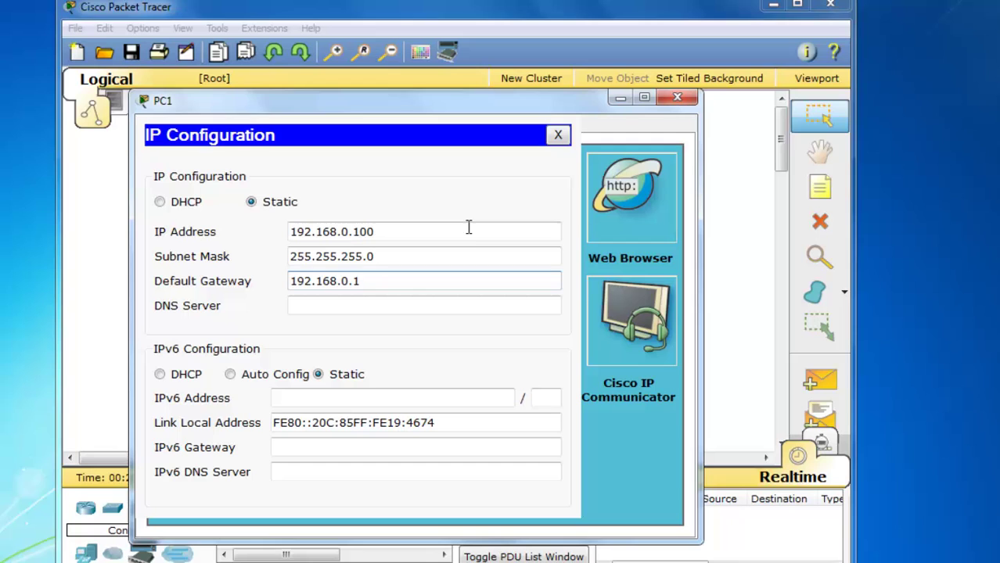
{"action": "left_click", "coordinate": [557, 135]}
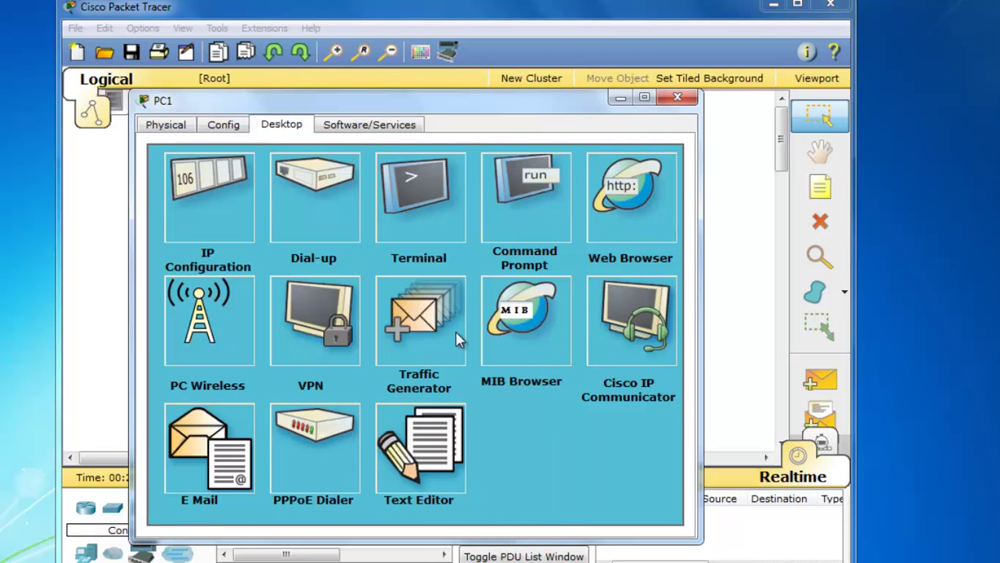
Step: Close PC1's window and relabel the Server router as 'Access Server'
{"action": "left_click", "coordinate": [677, 97]}
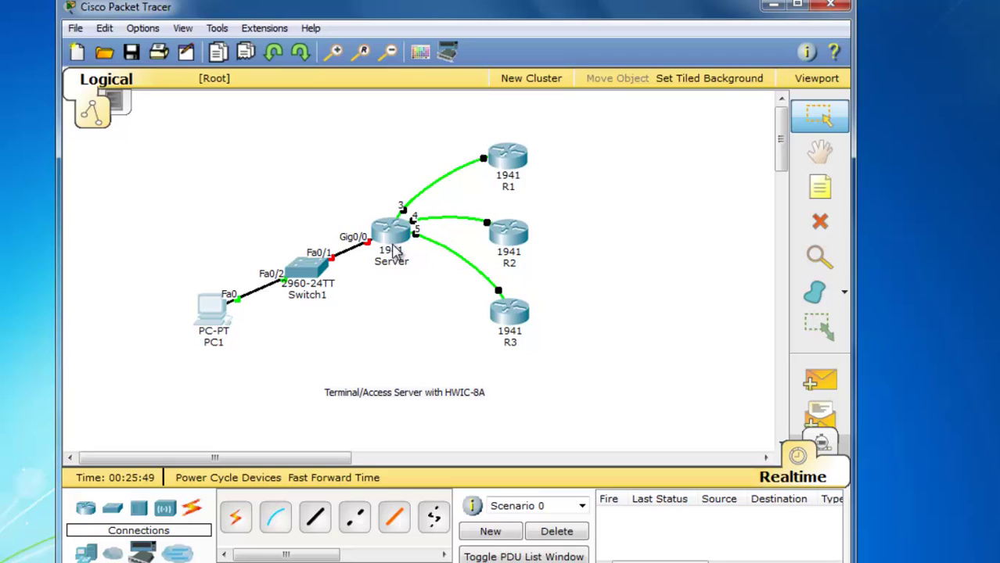
{"action": "left_click", "coordinate": [374, 265]}
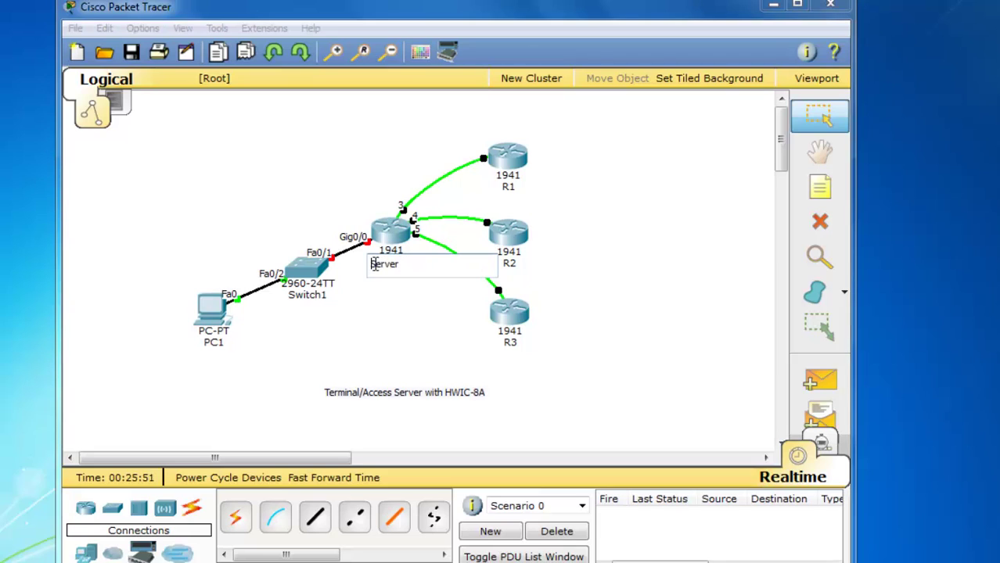
{"action": "type", "text": "Access"}
{"action": "left_click", "coordinate": [396, 348]}
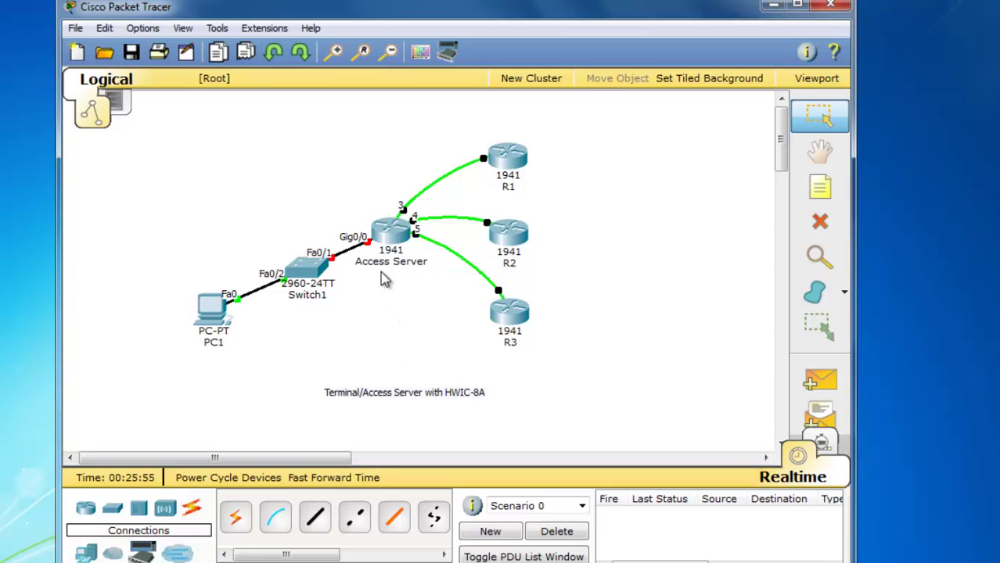
Step: Open the Access Server's CLI, enlarge the window, and decline the initial configuration dialog
{"action": "left_click", "coordinate": [393, 233]}
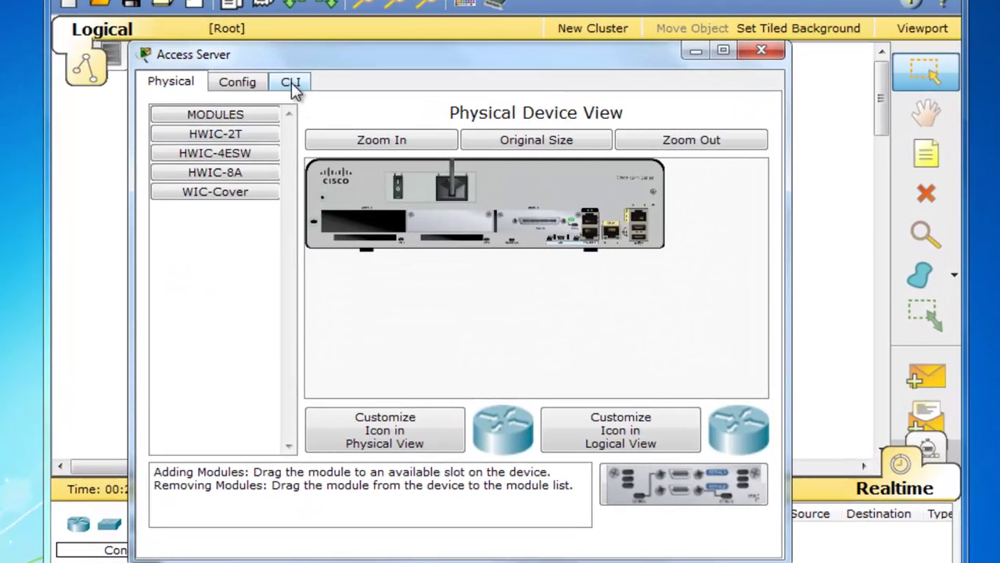
{"action": "left_click", "coordinate": [286, 90]}
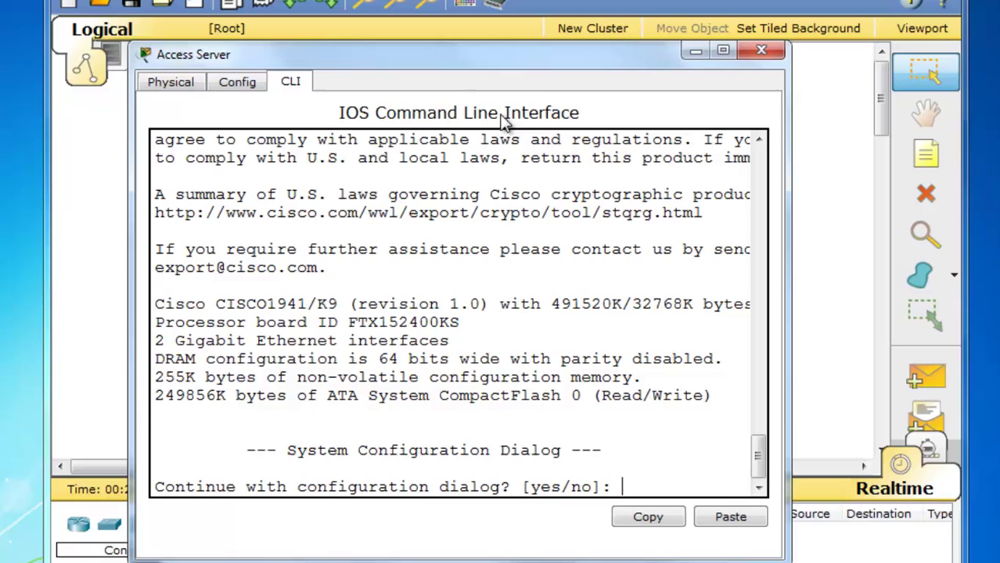
{"action": "left_click_drag", "start_coordinate": [506, 54], "coordinate": [452, 0]}
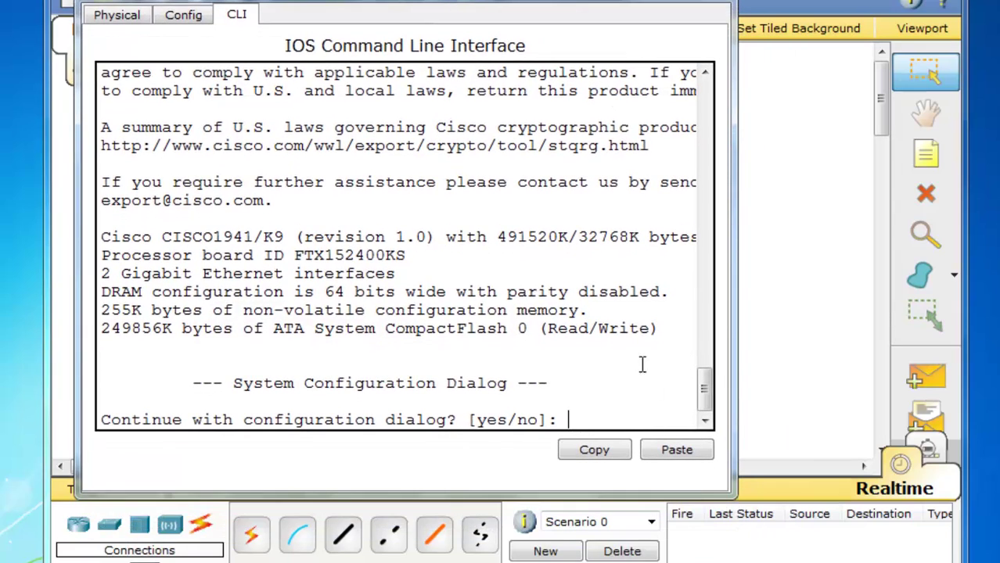
{"action": "left_click_drag", "start_coordinate": [733, 494], "coordinate": [864, 552]}
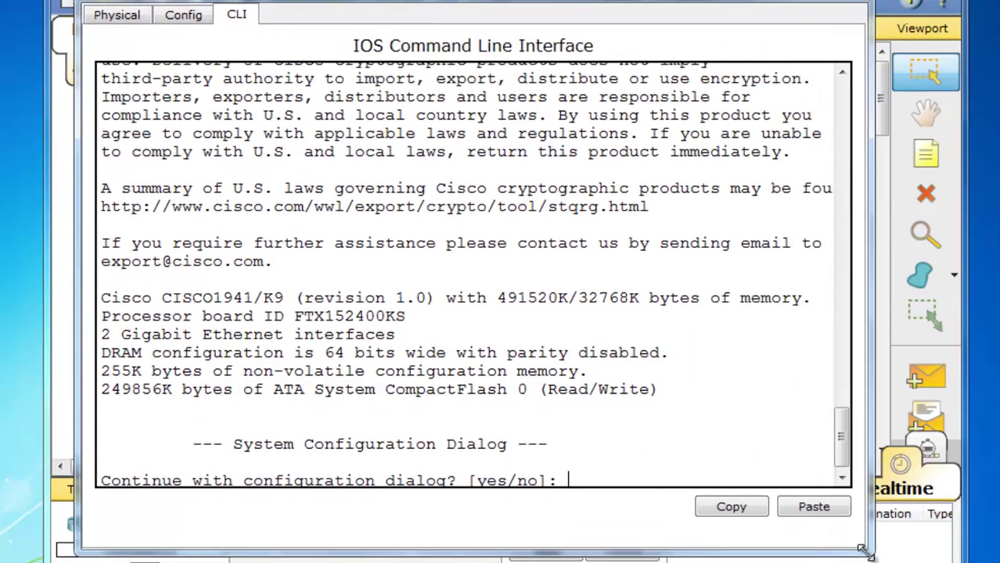
{"action": "type", "text": "no"}
{"action": "key", "text": "Return"}
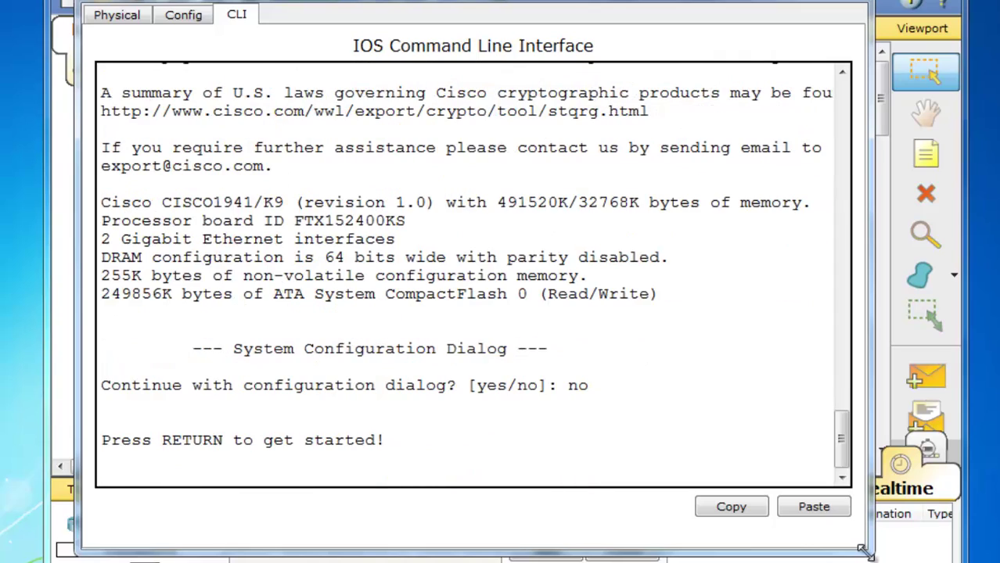
{"action": "key", "text": "Return"}
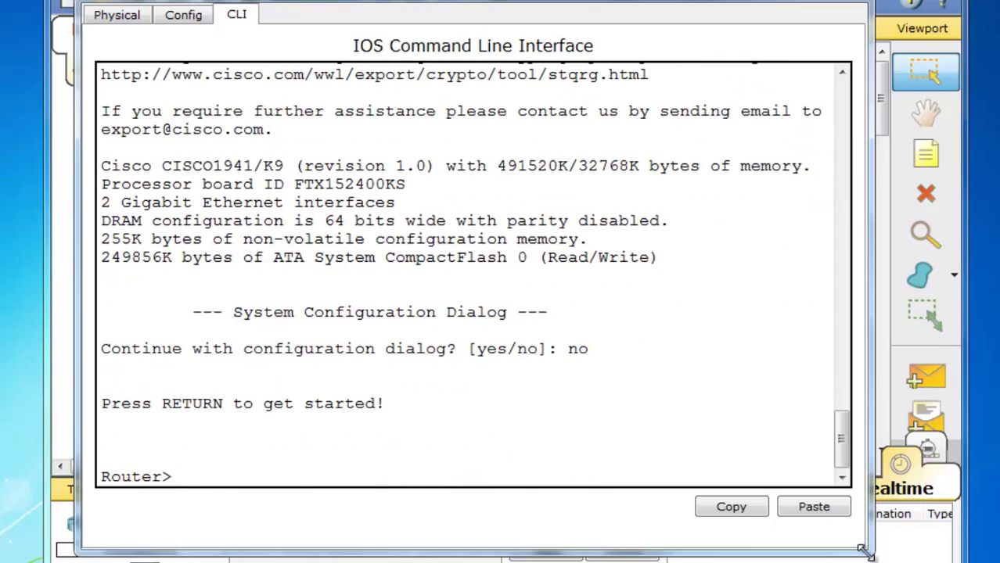
Step: Enter privileged and global configuration mode and set the hostname to Server
{"action": "type", "text": "enable"}
{"action": "key", "text": "Return"}
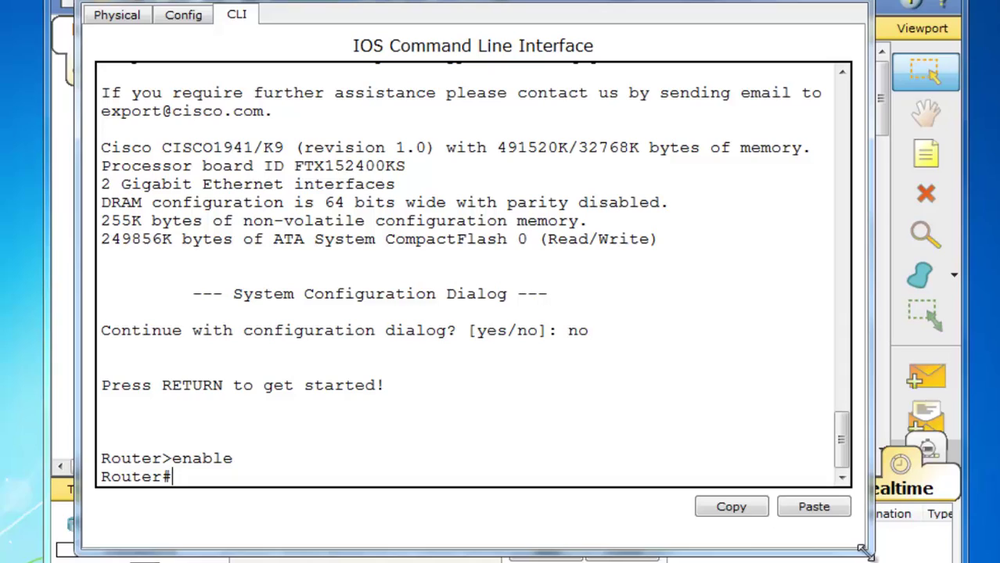
{"action": "type", "text": "config t"}
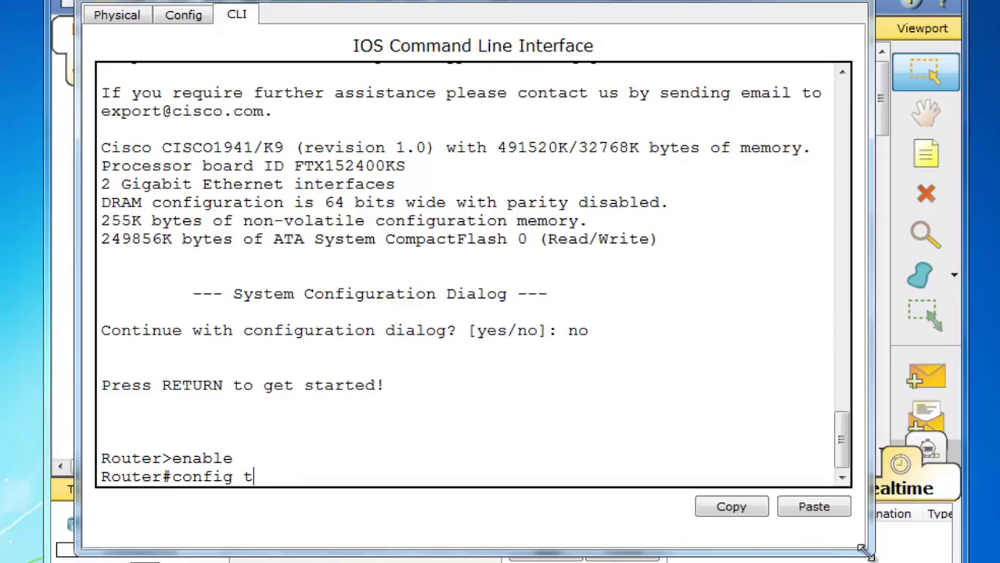
{"action": "key", "text": "Return"}
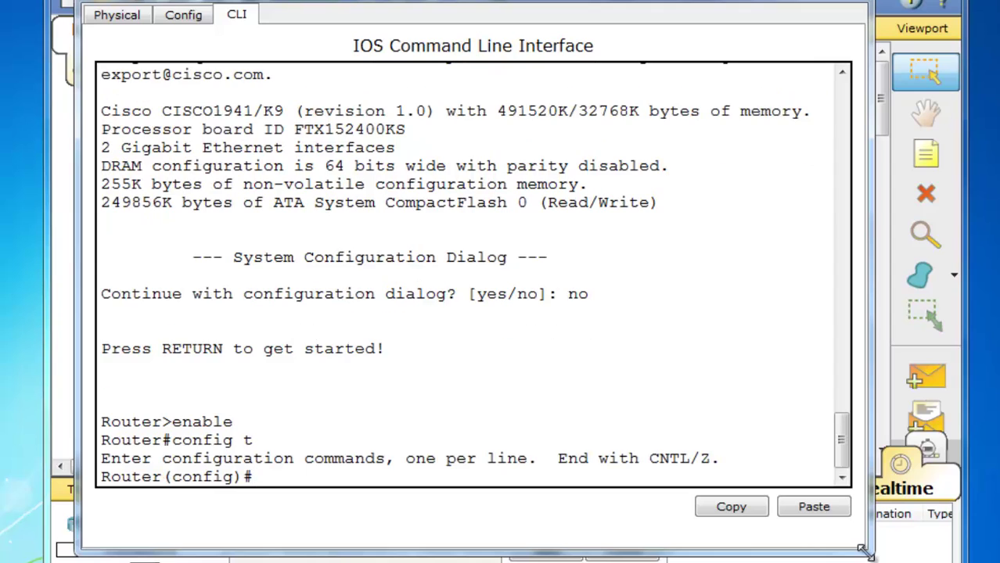
{"action": "type", "text": "hostname"}
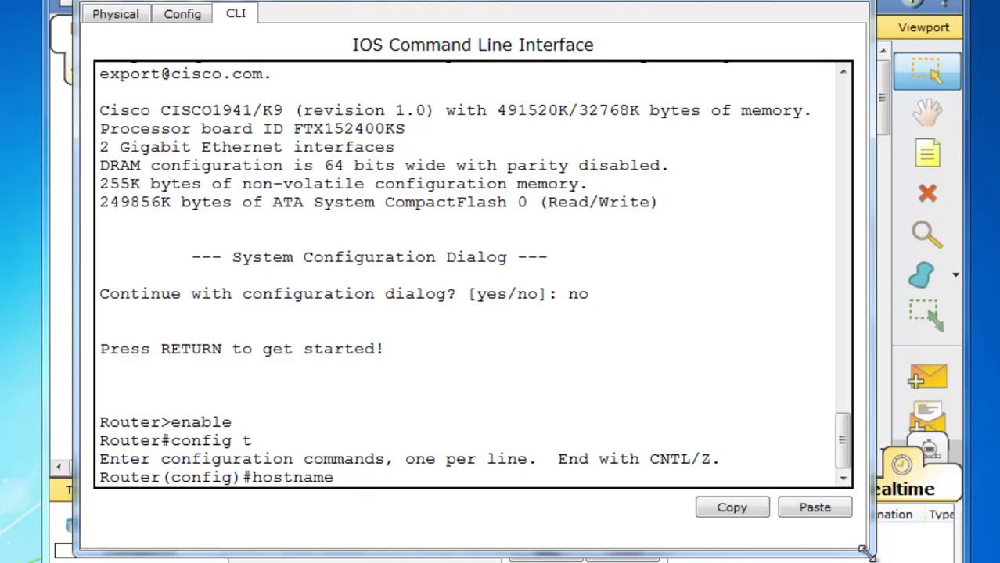
{"action": "type", "text": " Server"}
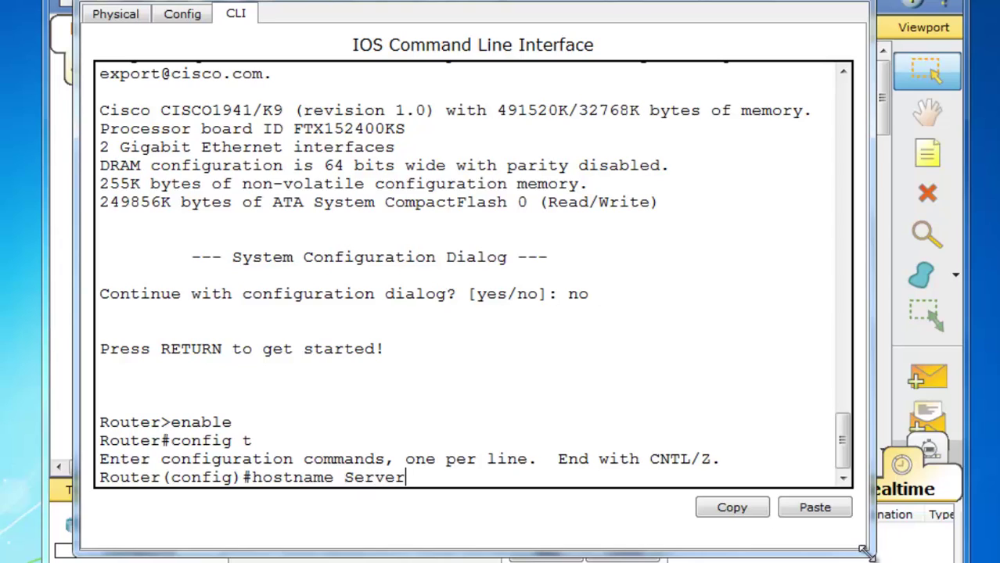
{"action": "key", "text": "Return"}
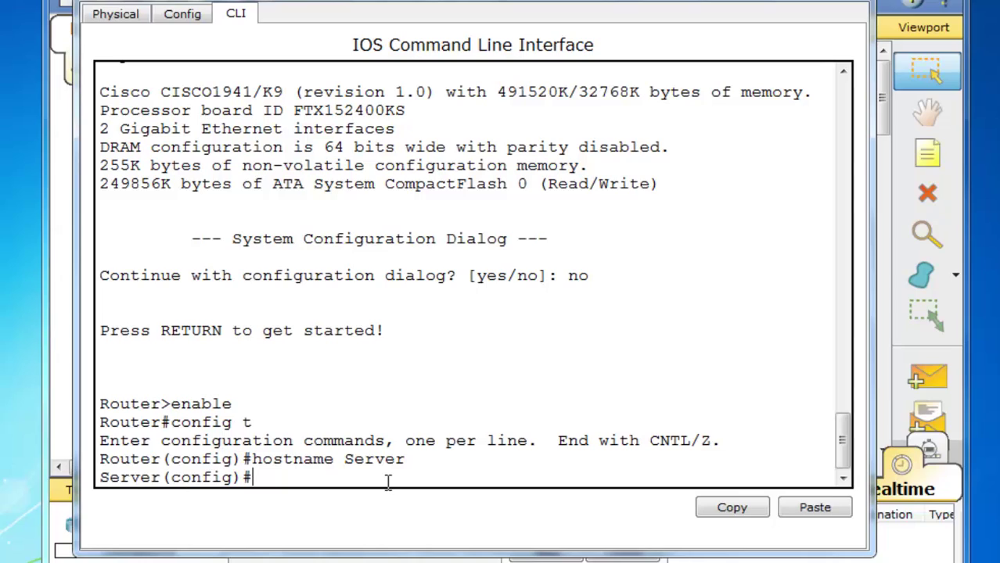
Step: Assign G0/0 the address 192.168.0.1 255.255.255.0 and enable it with no shut
{"action": "type", "text": "int g0/0"}
{"action": "key", "text": "Return"}
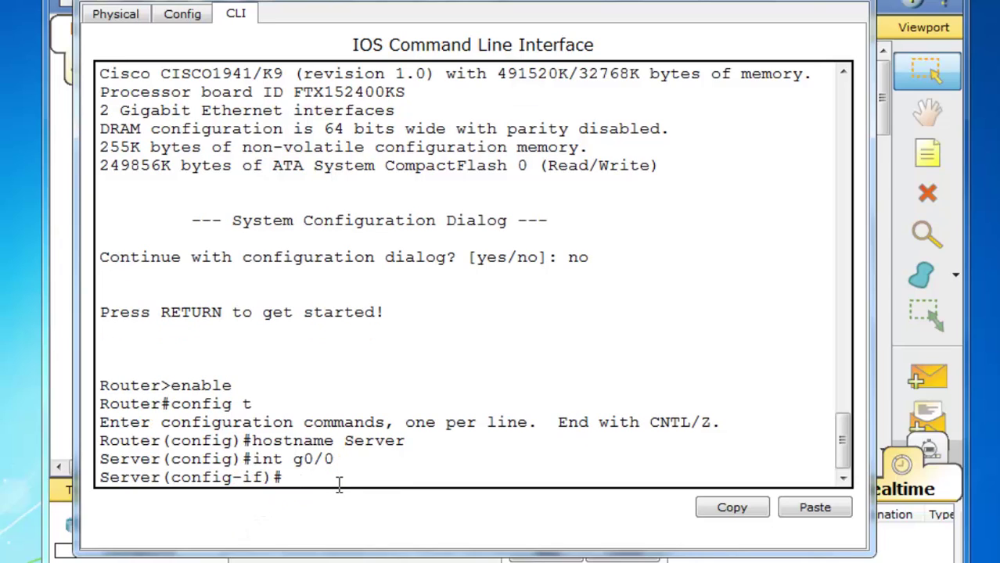
{"action": "type", "text": "ip address 192.1"}
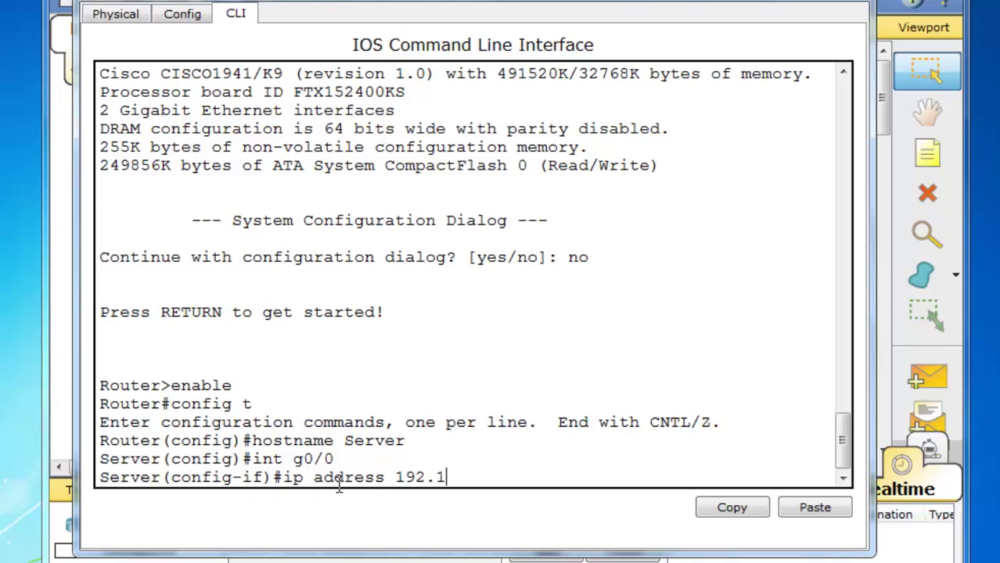
{"action": "type", "text": "68.0.1 255."}
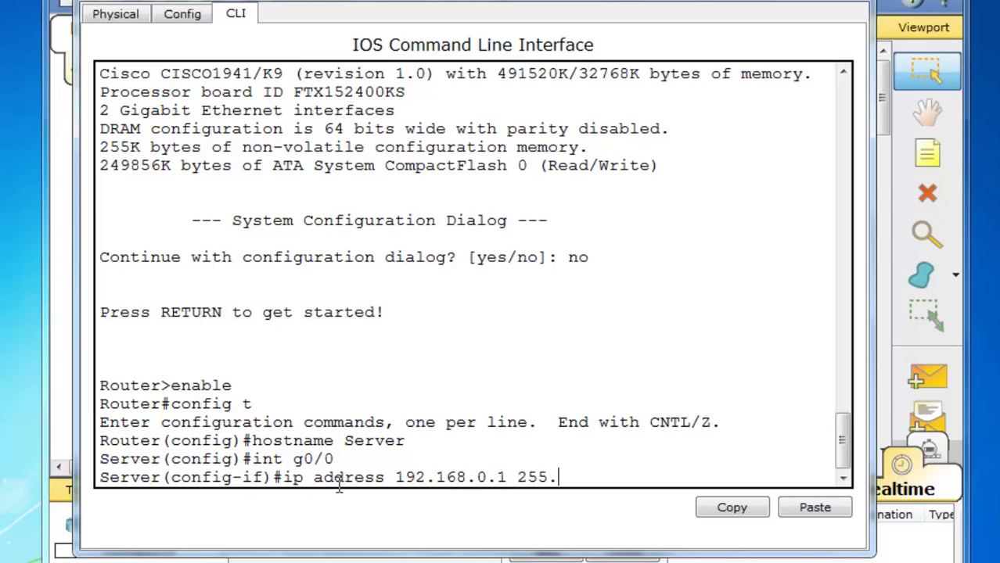
{"action": "type", "text": "255.255.0"}
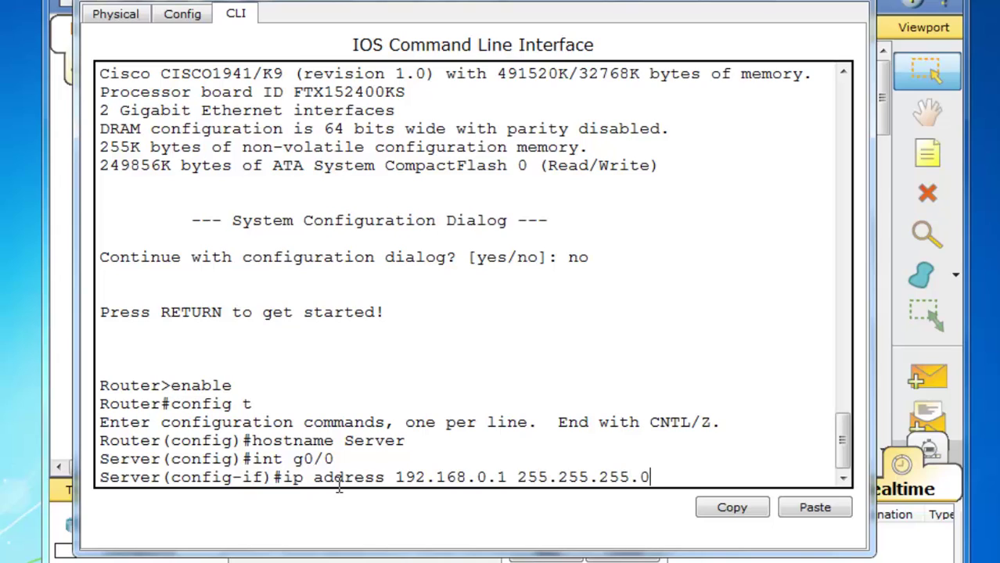
{"action": "key", "text": "Return"}
{"action": "type", "text": "no shut"}
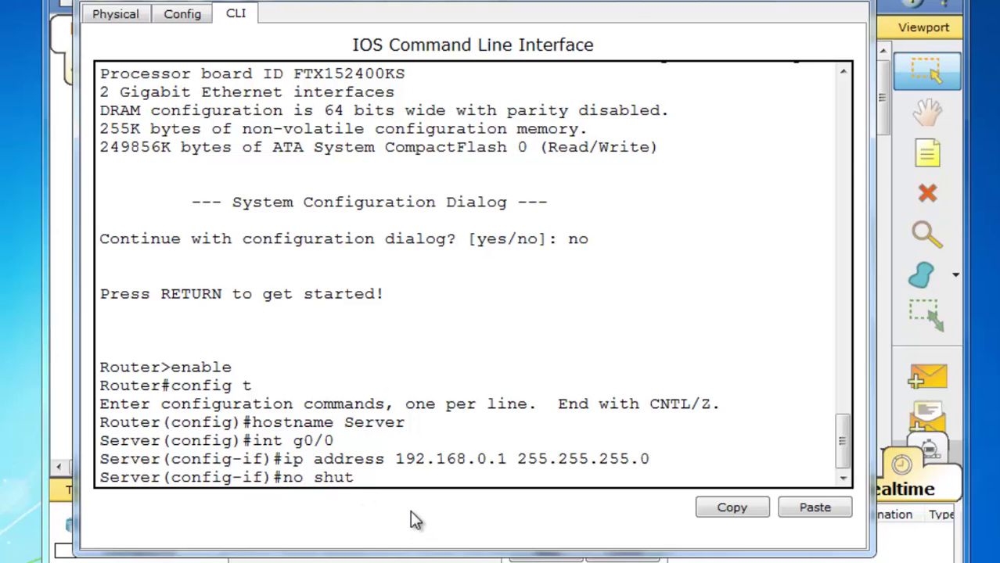
{"action": "key", "text": "Return"}
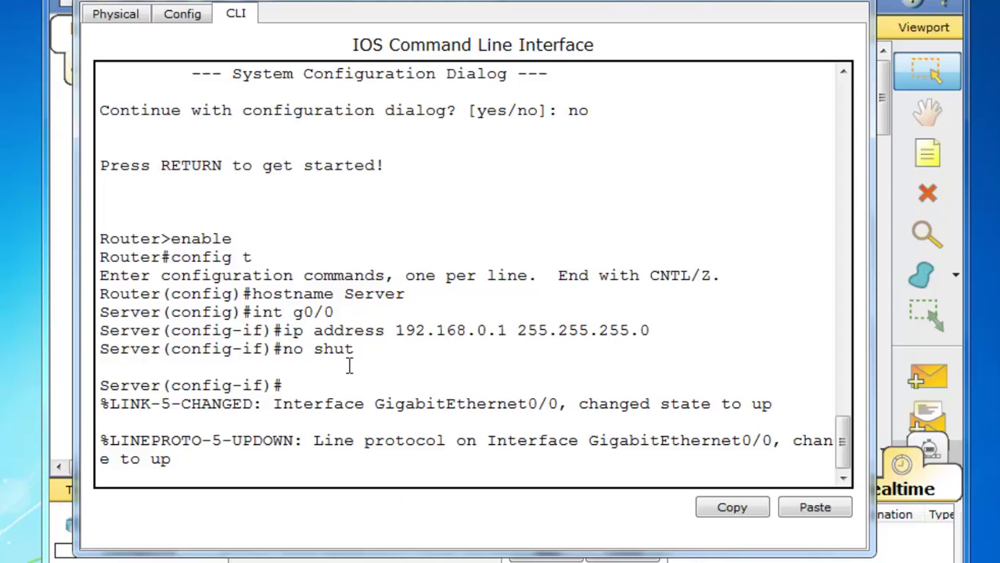
Step: Exit config mode and ping 192.168.0.100 three times, rising from 0% to 100% success
{"action": "key", "text": "Return"}
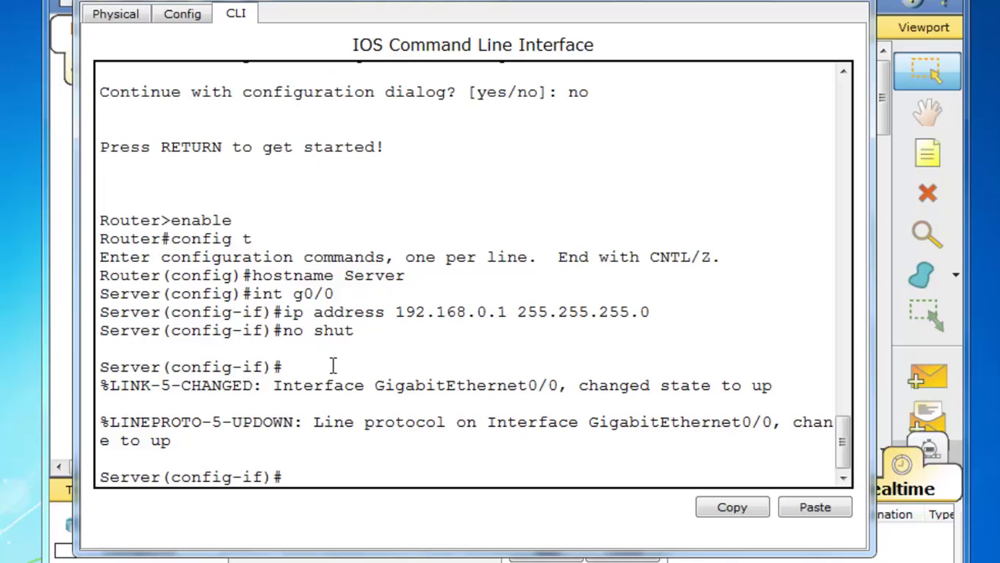
{"action": "key", "text": "ctrl+z"}
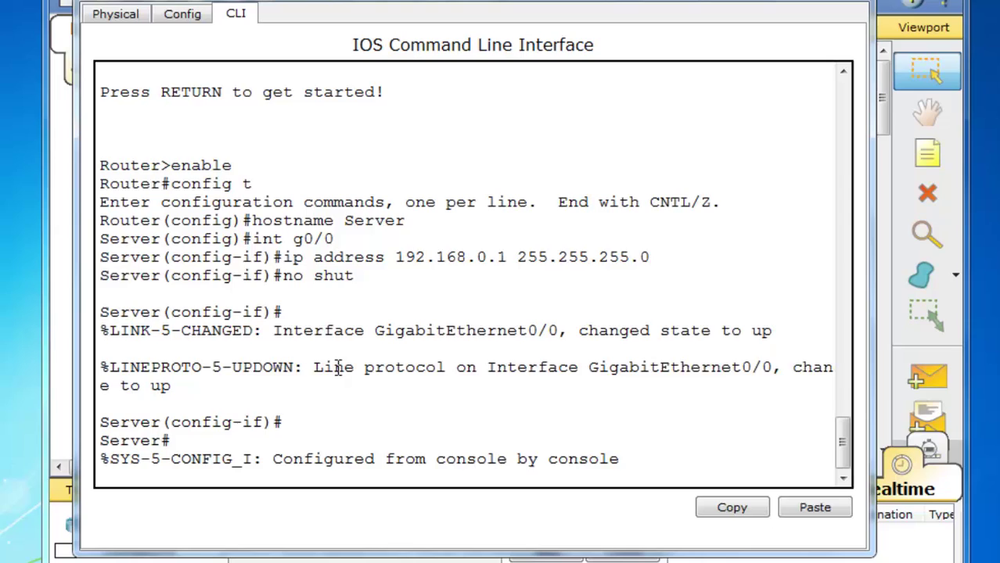
{"action": "type", "text": "p"}
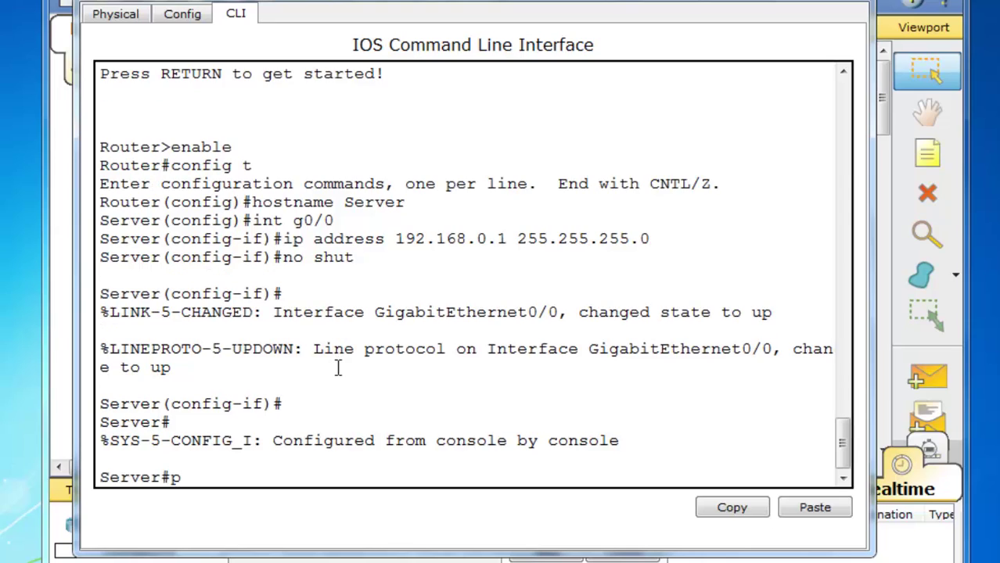
{"action": "type", "text": "ing 192"}
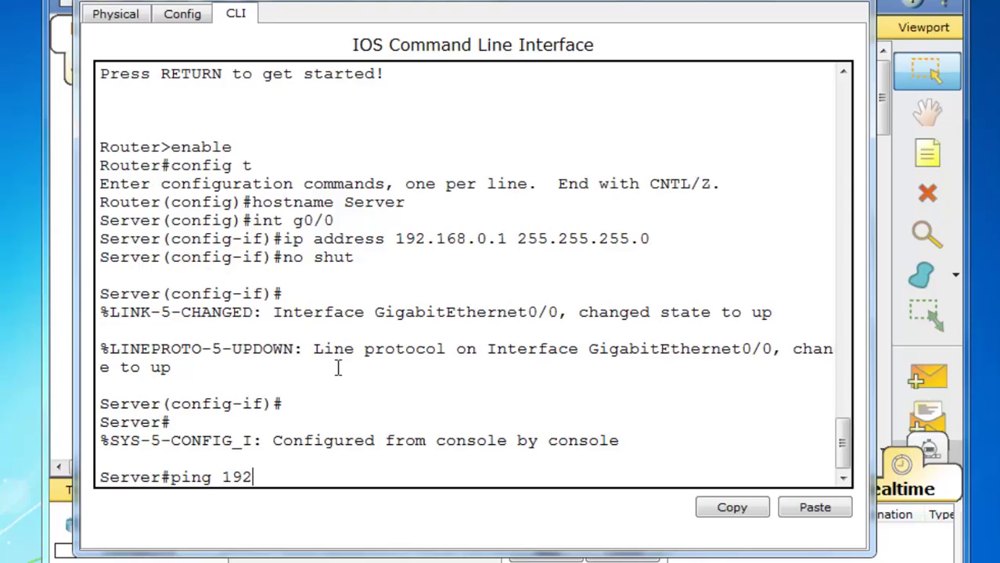
{"action": "type", "text": ".168.0.100"}
{"action": "key", "text": "Return"}
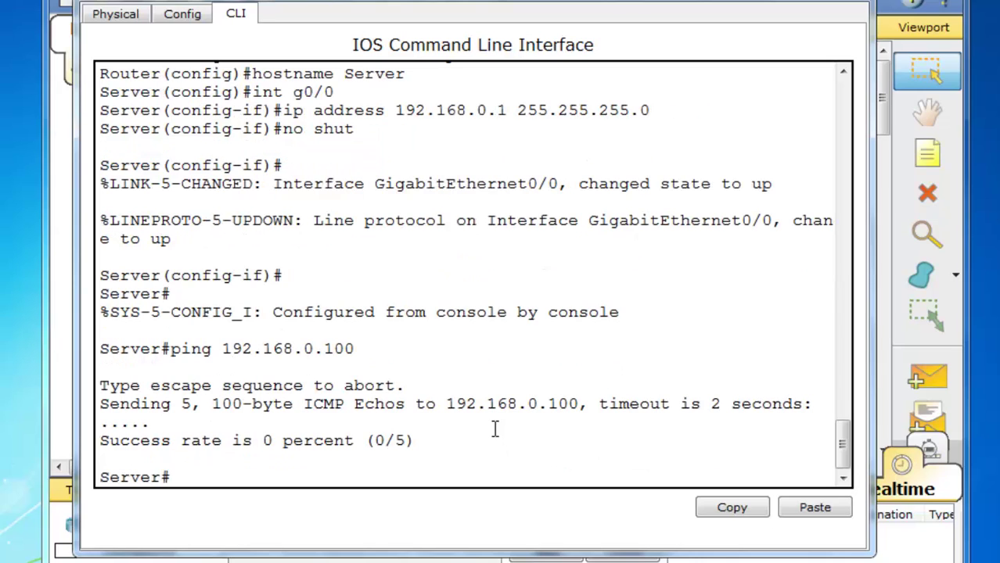
{"action": "key", "text": "Up"}
{"action": "key", "text": "Return"}
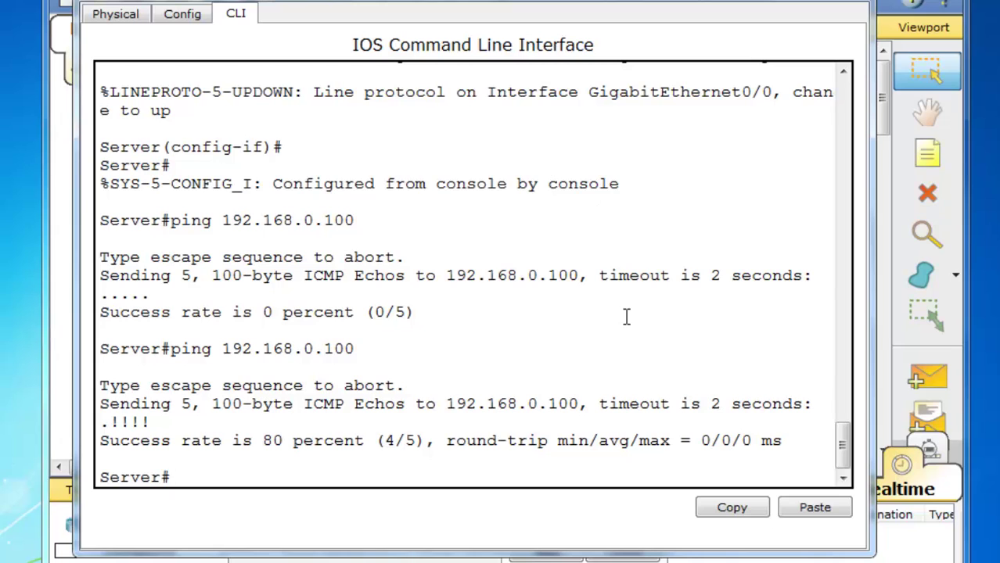
{"action": "key", "text": "Up"}
{"action": "key", "text": "Return"}
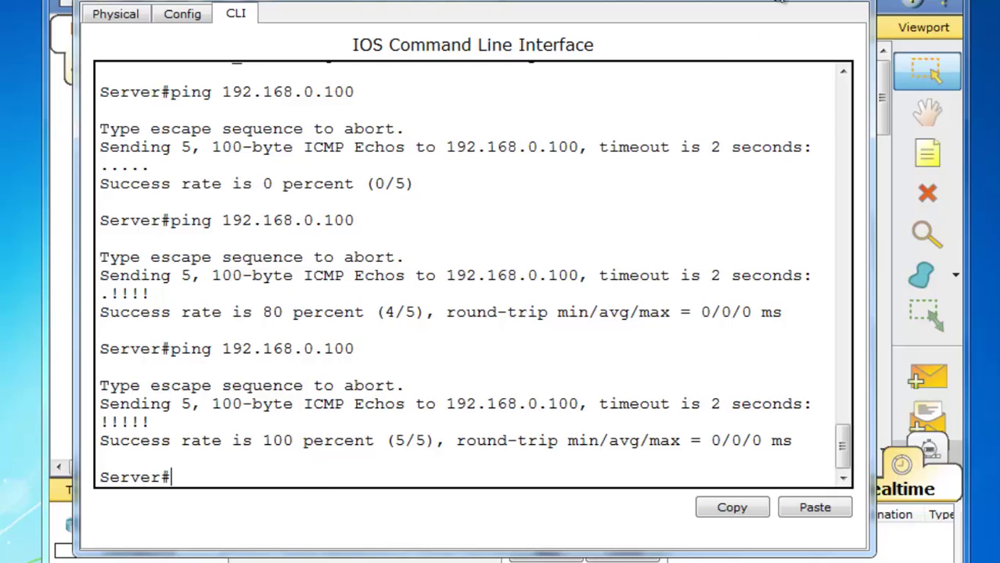
Step: Reposition the Access Server CLI window lower so the topology and its green links are visible
{"action": "left_click_drag", "start_coordinate": [686, 1], "coordinate": [740, 432]}
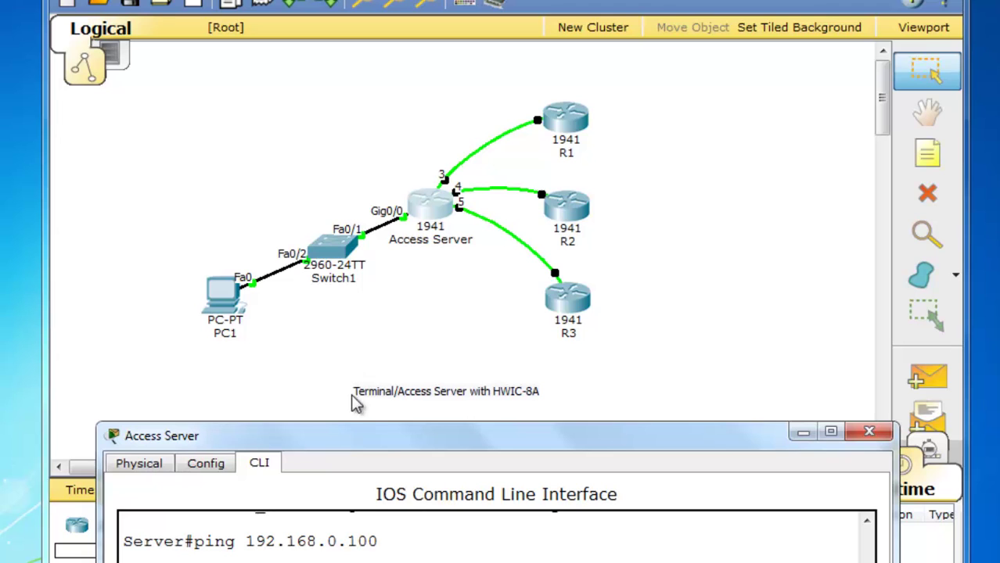
{"action": "left_click_drag", "start_coordinate": [377, 442], "coordinate": [363, 409]}
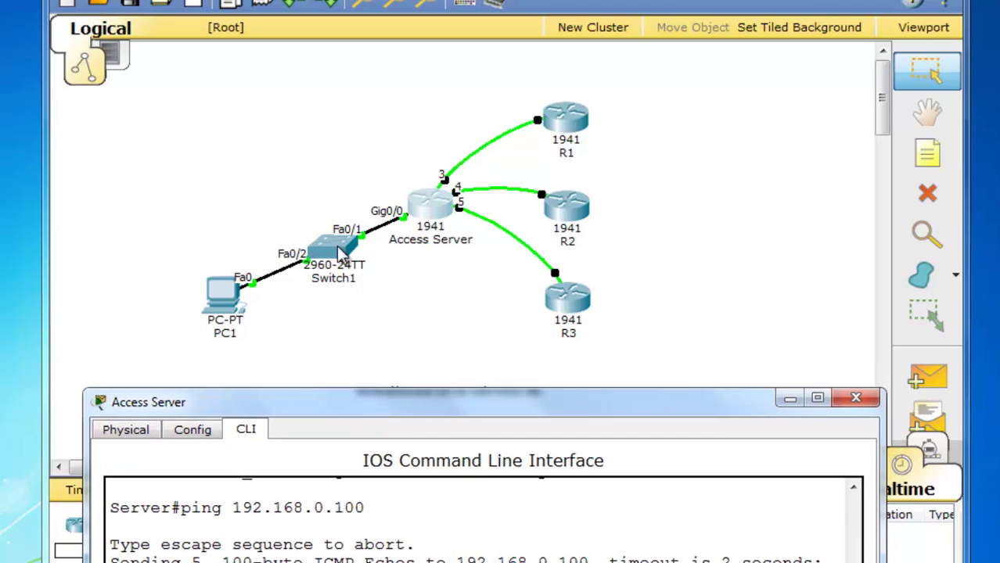